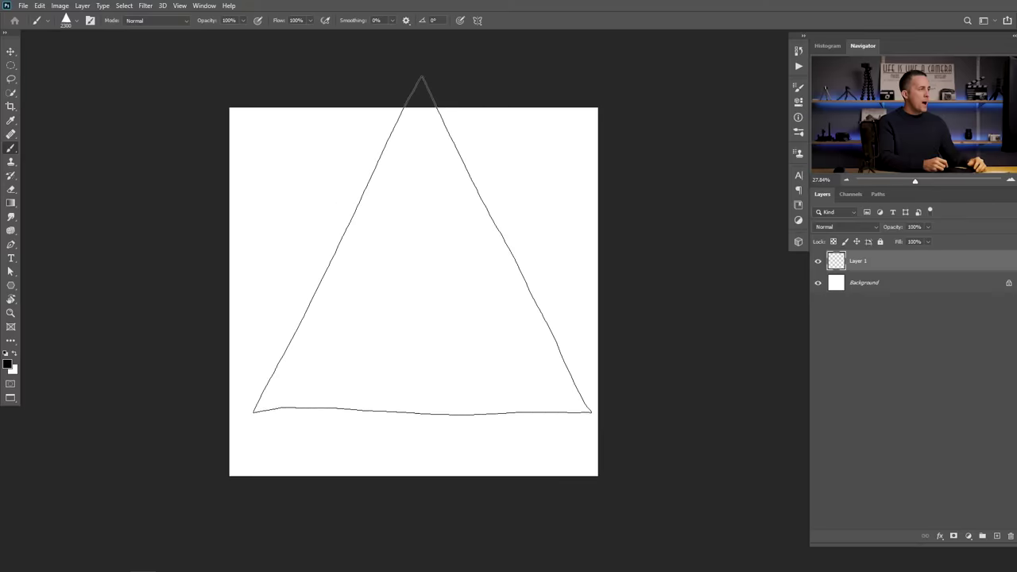
Reduce the triangular brush tip to a much smaller size.
key(Escape)
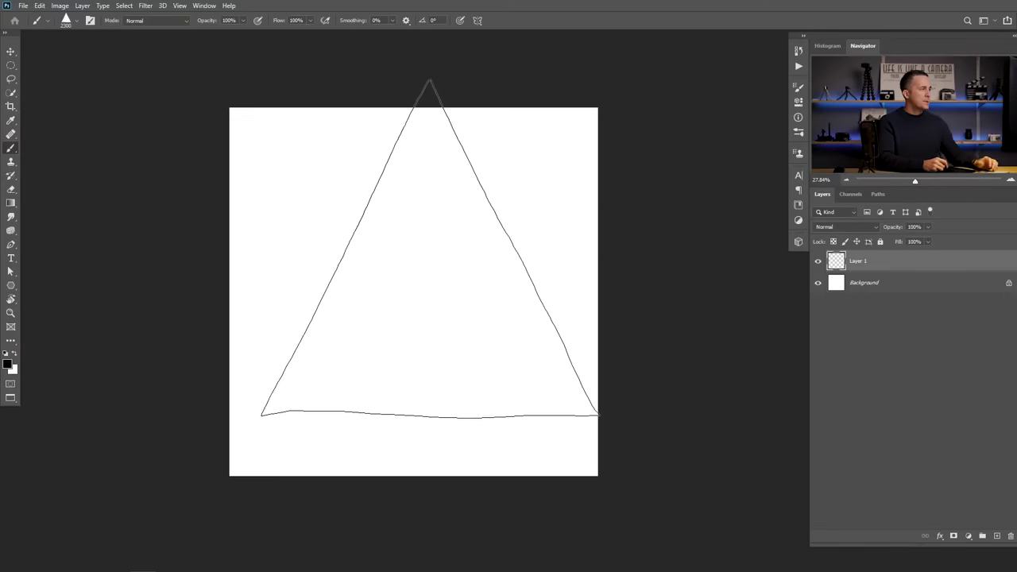
key([)
key([)
key([)
key([)
key([)
key([)
key([)
key([)
key([)
key([)
key([)
key([)
key([)
key([)
key([)
key([)
key([)
key([)
key([)
Lasso four small irregular blobs scattered across the canvas on Layer 1 and fill them with black.
key(l)
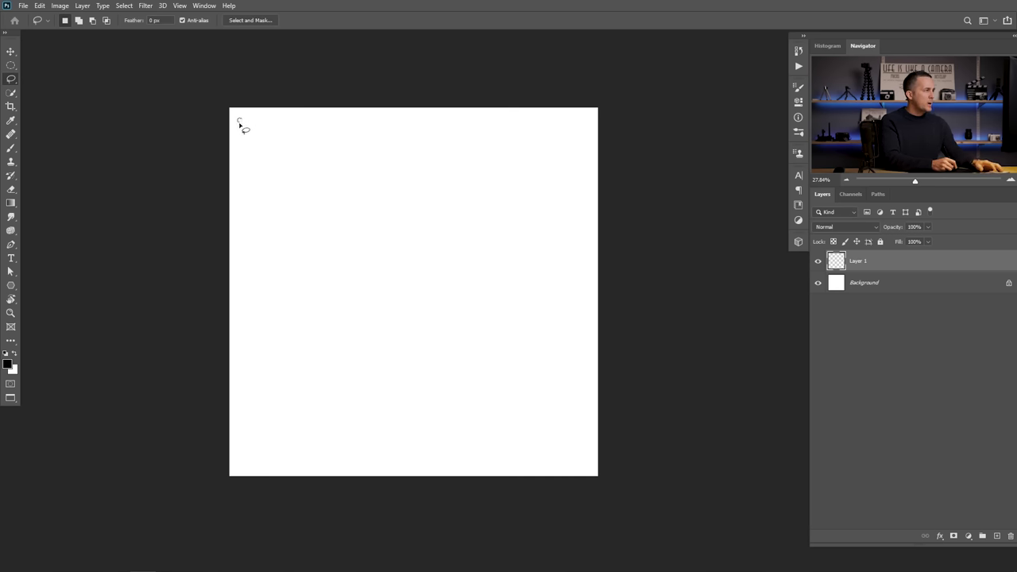
key(shift)
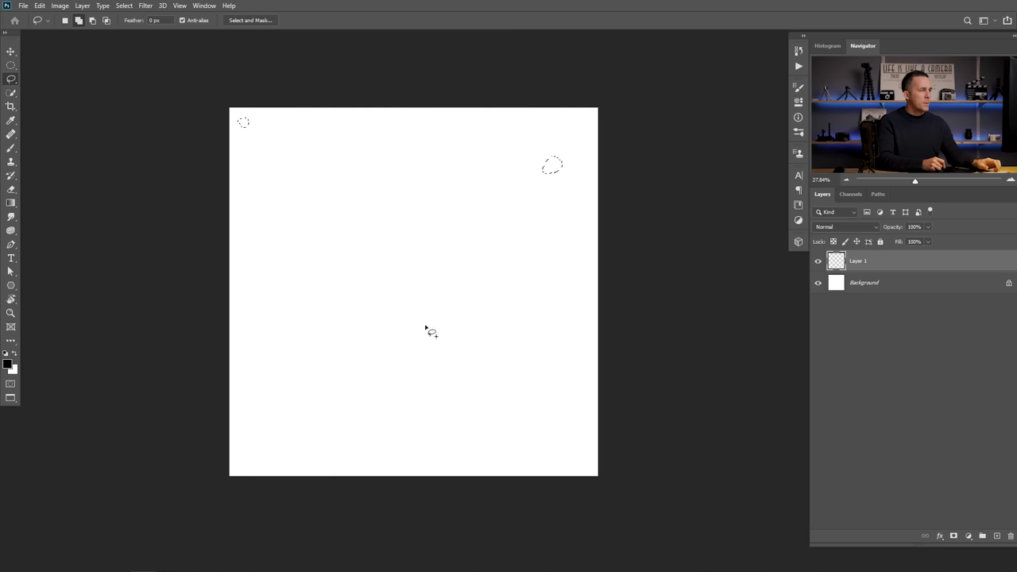
drag(420, 326, 422, 333)
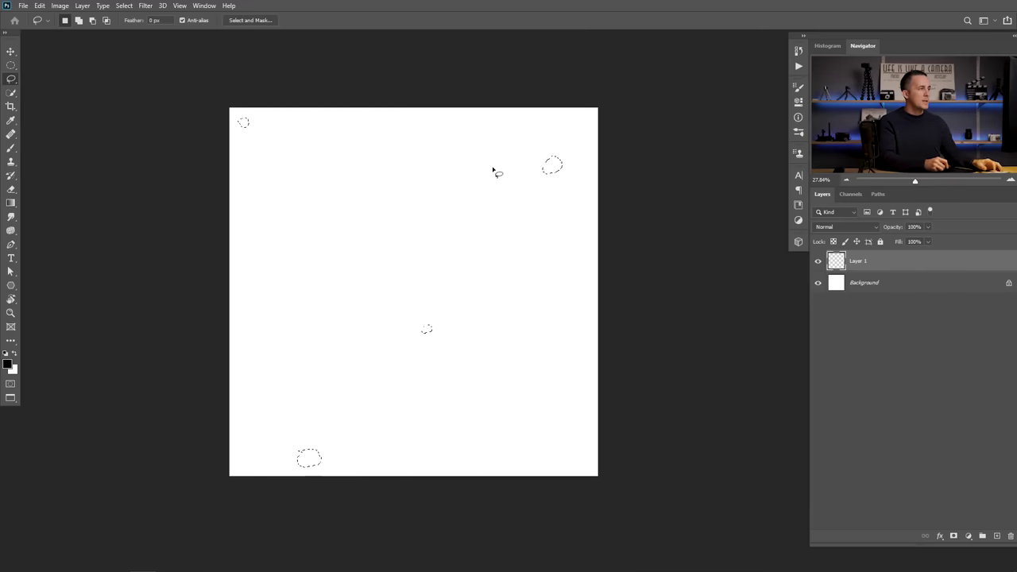
key(alt+BackSpace)
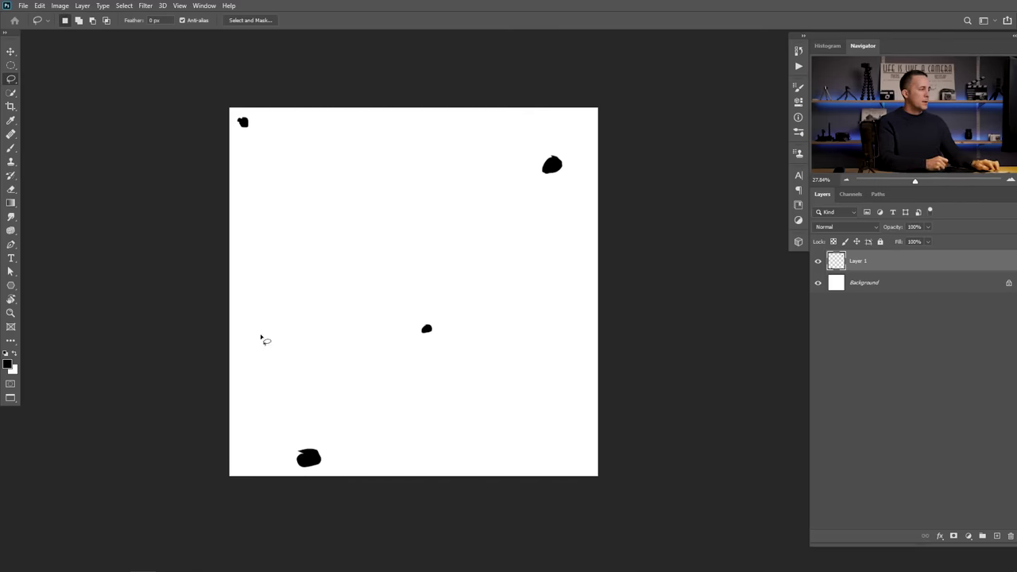
Define a brush preset from the four black blobs and name it Particles.
click(39, 5)
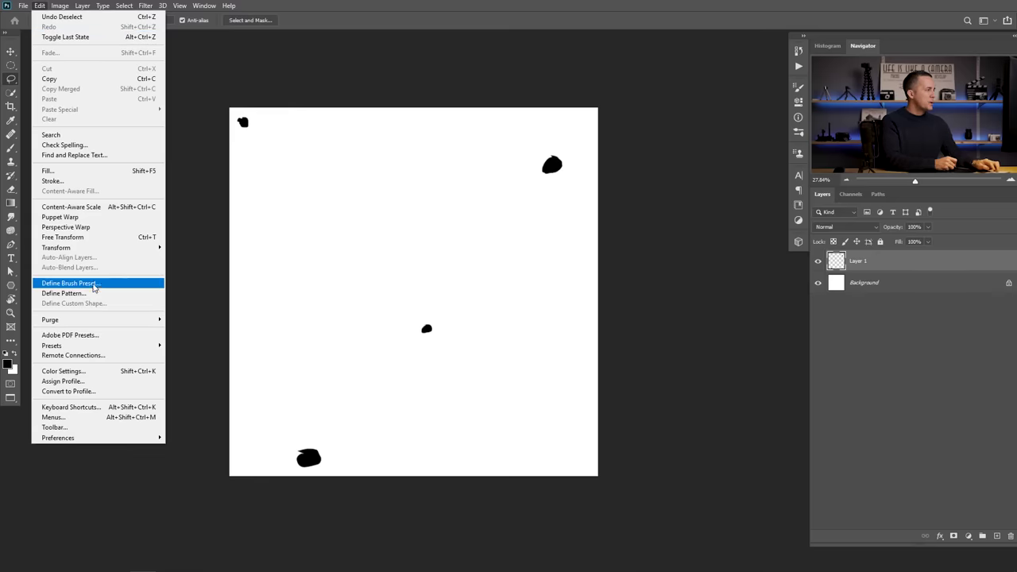
click(92, 283)
text(Pa)
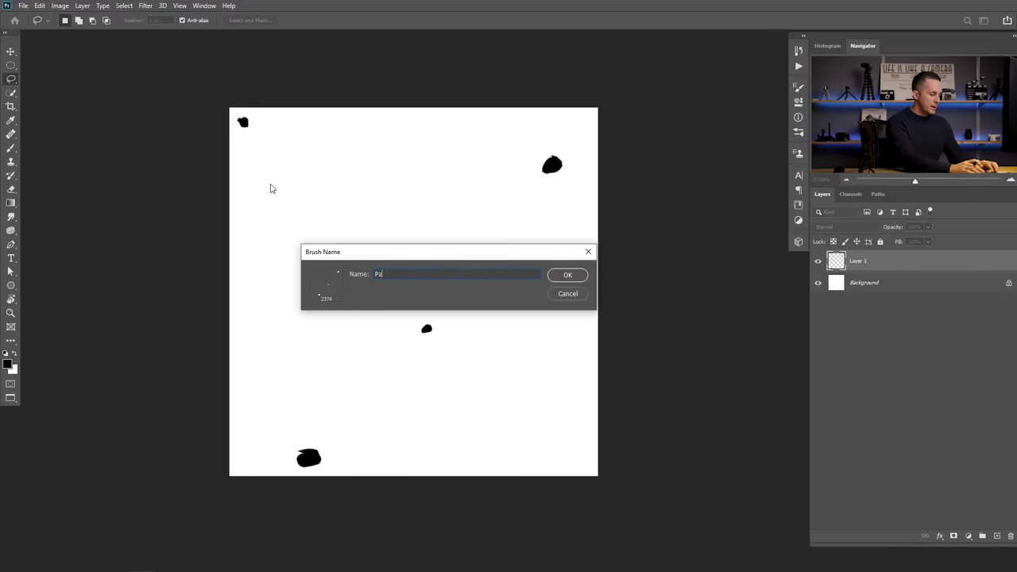
text(rticles)
key(Return)
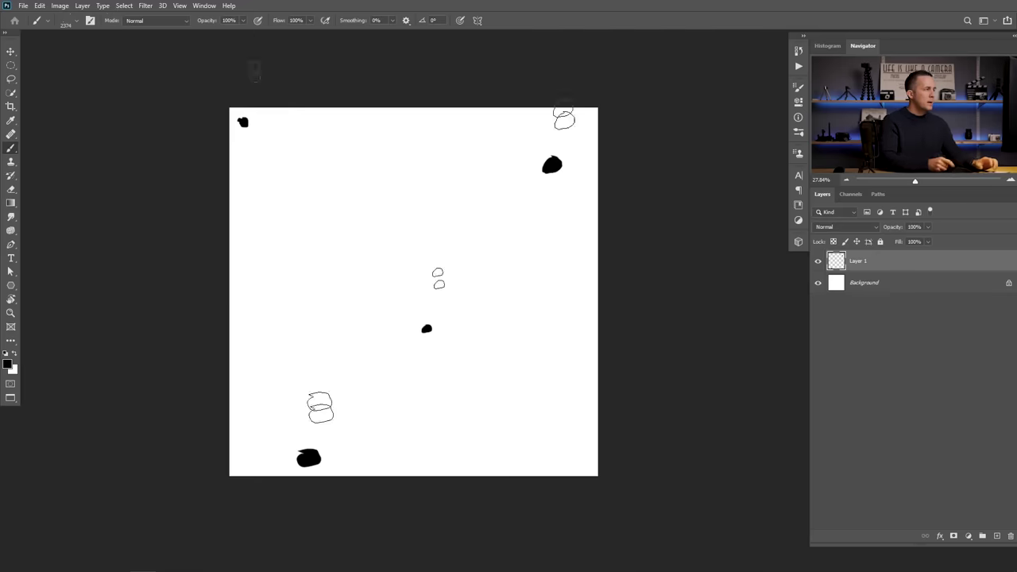
Clear the blobs from Layer 1 and reduce the Particles brush to 250 px.
key(bracketleft)
key(bracketleft)
key(bracketleft)
key(bracketleft)
key(bracketleft)
key(bracketleft)
key(bracketleft)
key(bracketleft)
key(bracketleft)
key(bracketleft)
key(bracketleft)
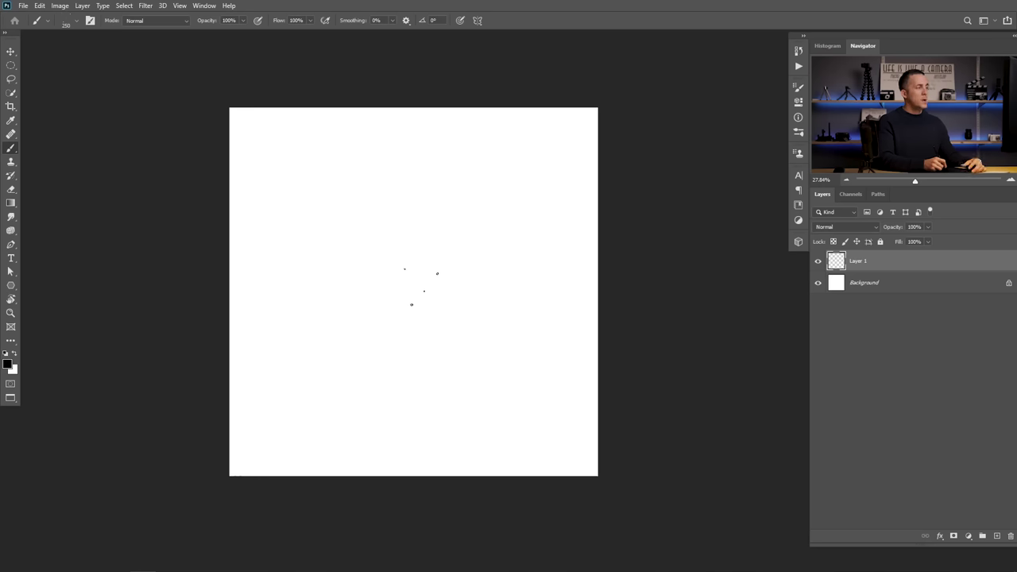
Stamp the Particles brush once and scribble overlapping black loops at 600 px around the canvas centre.
click(402, 286)
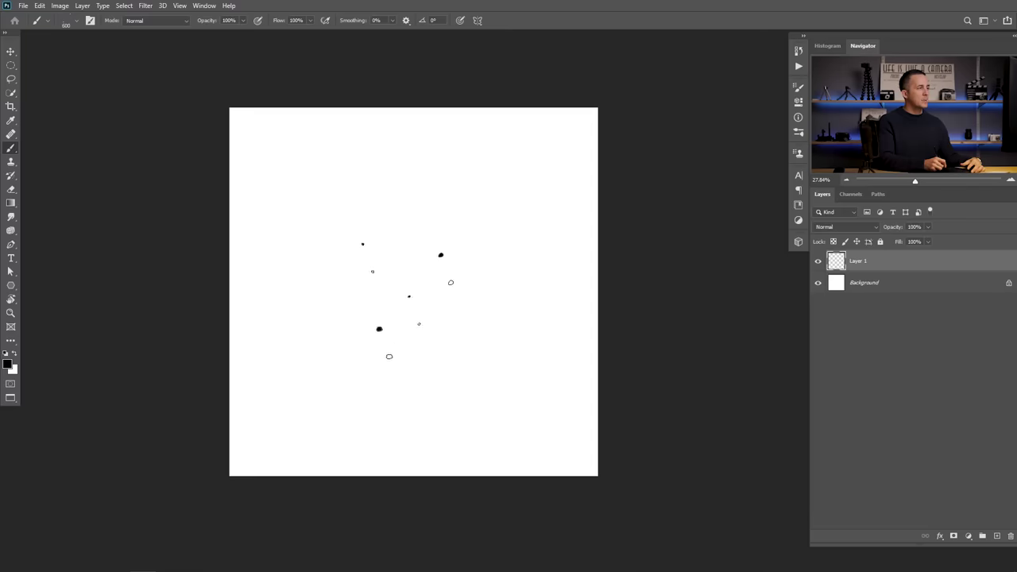
drag(444, 247, 355, 244)
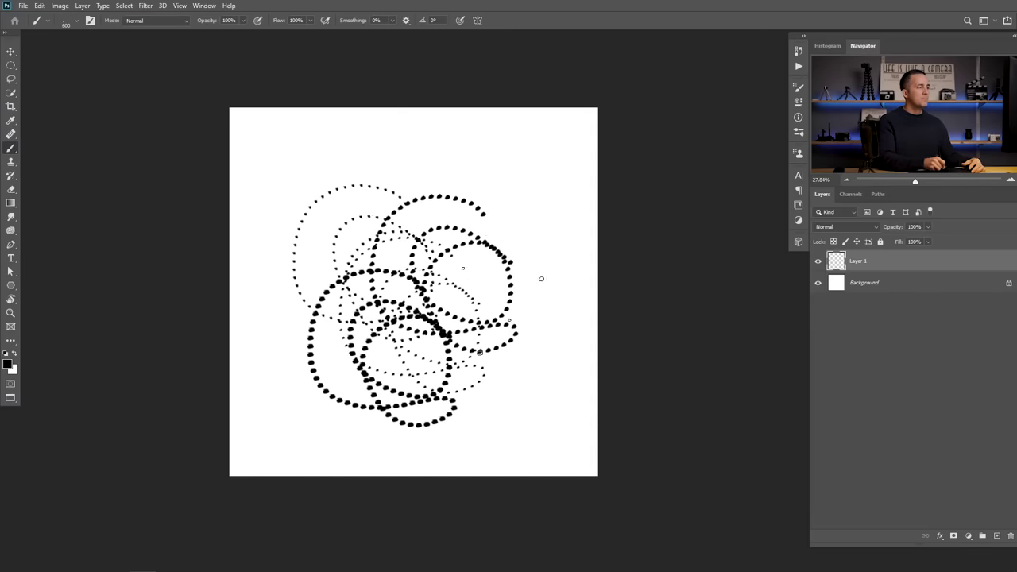
mouse_move(458, 343)
mouse_down()
mouse_move(477, 306)
mouse_move(433, 223)
mouse_up()
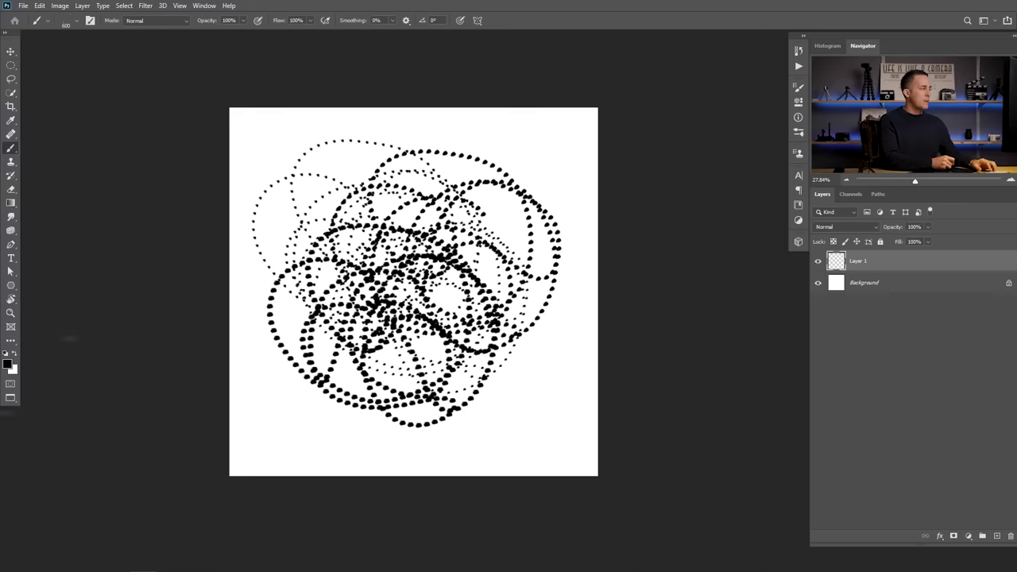
Set the foreground color to red #c01818 and scribble red particles over the black ones.
click(7, 364)
click(854, 401)
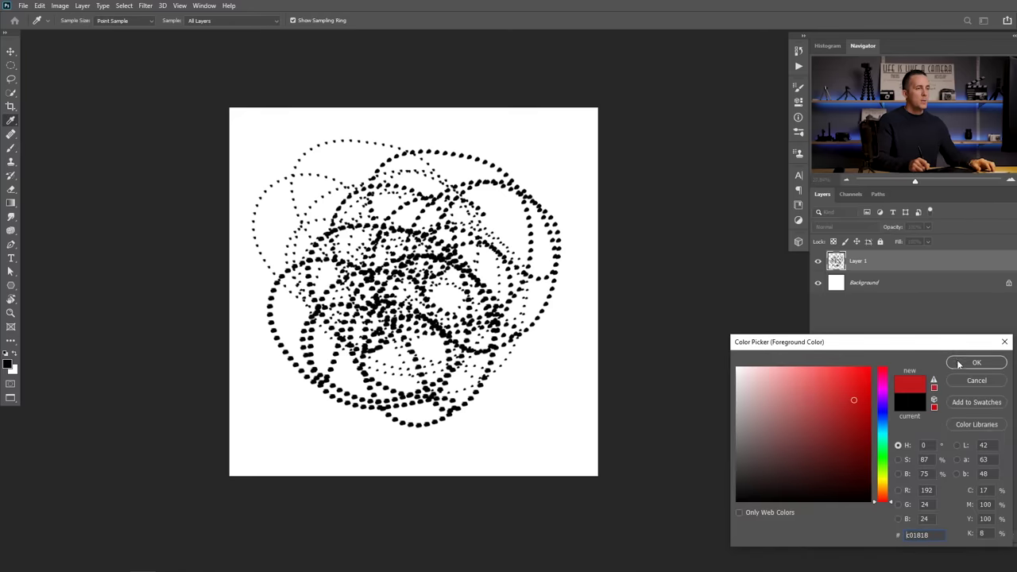
click(977, 362)
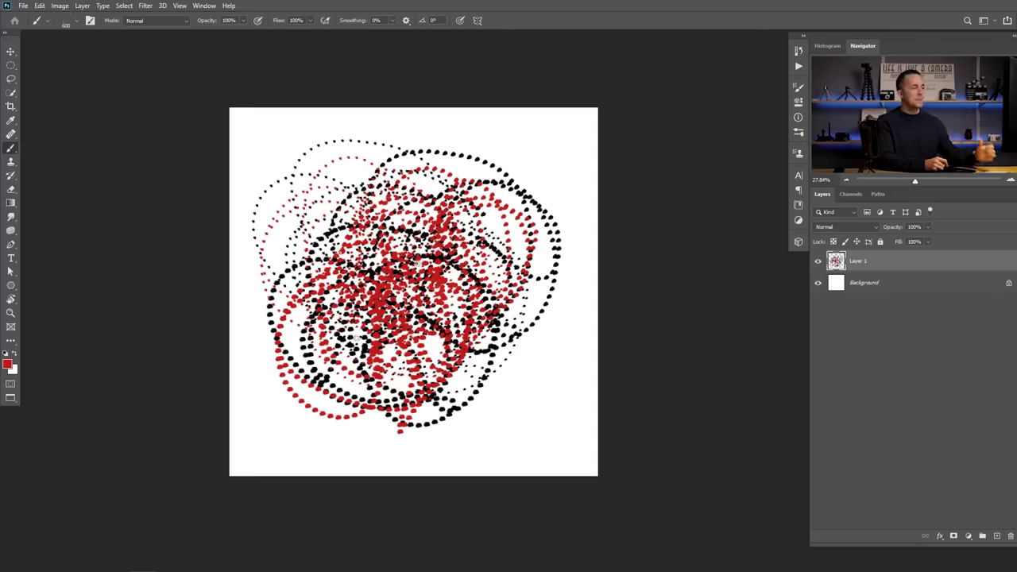
Clear all black and red test strokes from Layer 1 and deselect.
key(ctrl+a)
key(Delete)
key(ctrl+d)
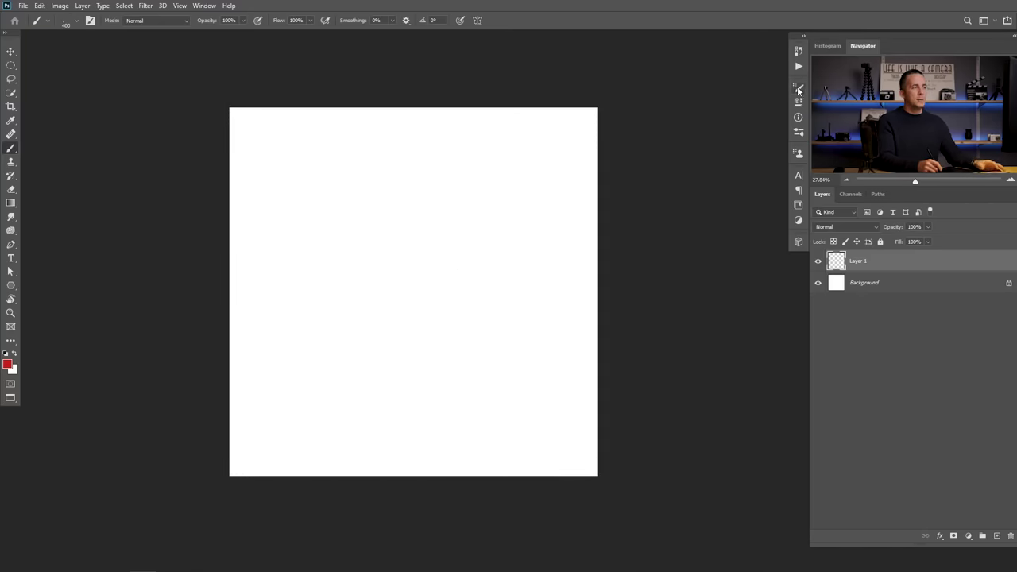
Open the Brush Settings and inspect a horizontal trial stroke at 400 px with 10% spacing, undoing it after the check.
click(799, 86)
click(799, 86)
click(799, 86)
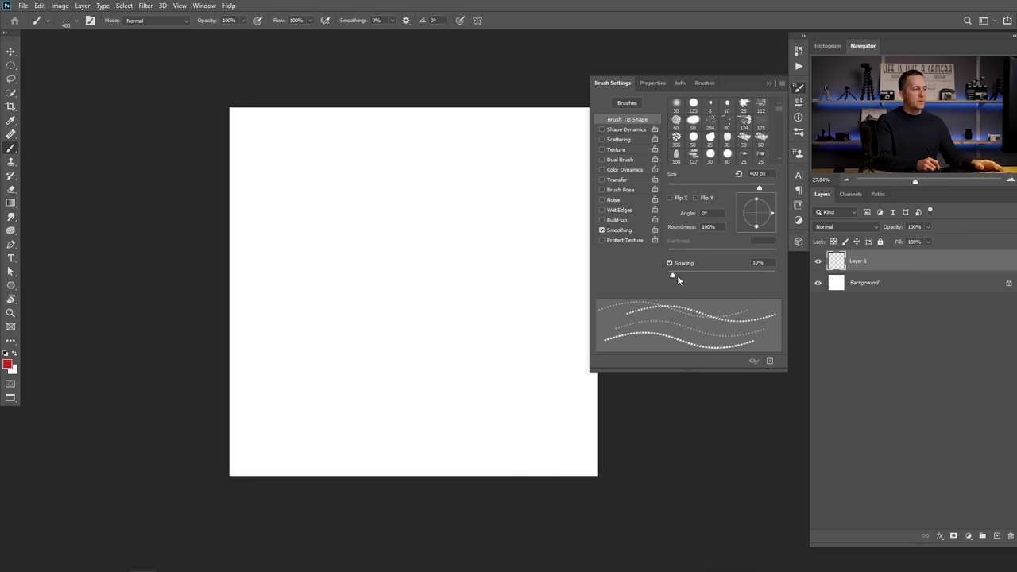
drag(293, 302, 465, 301)
drag(351, 292, 424, 301)
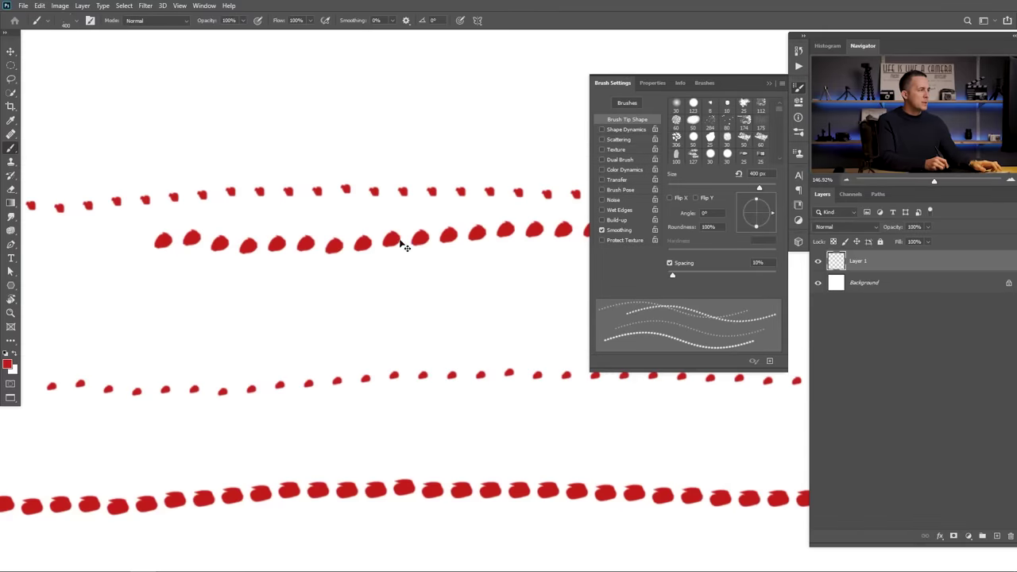
drag(434, 248, 371, 273)
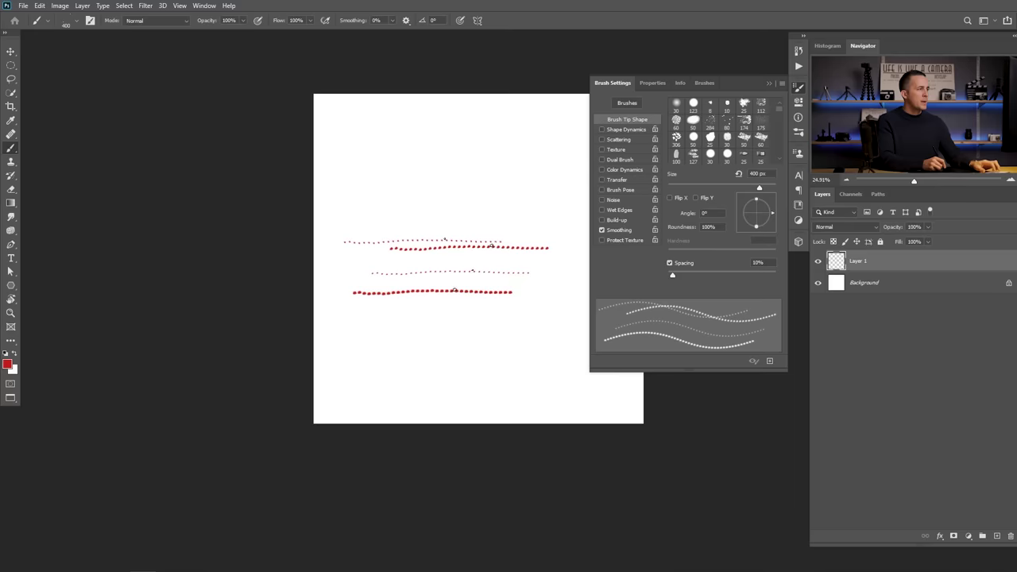
drag(472, 259, 426, 267)
key(ctrl+z)
Try a brush spacing of 80% with horizontal trial strokes and remove the strokes from Layer 1.
drag(675, 276, 707, 276)
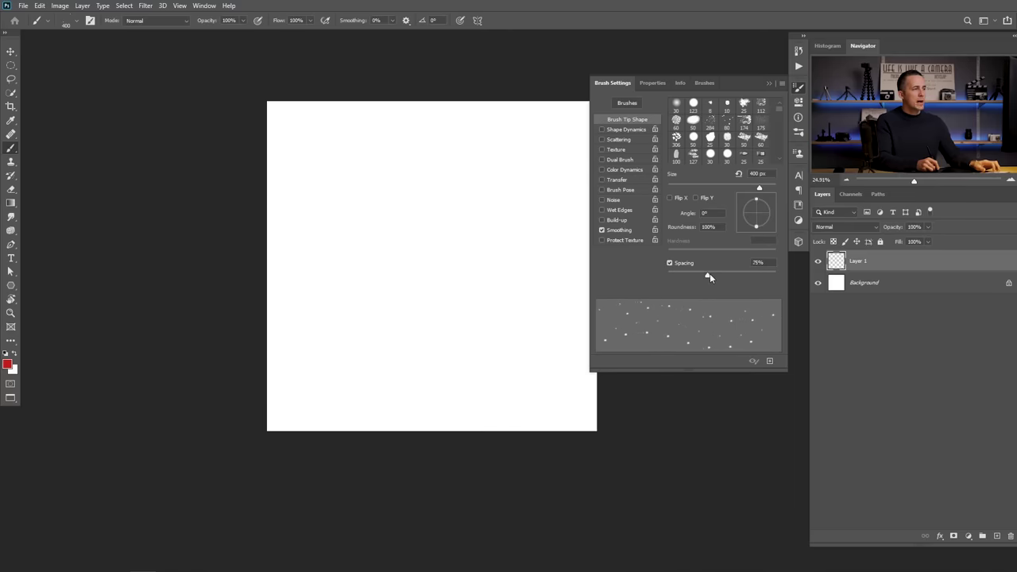
click(403, 281)
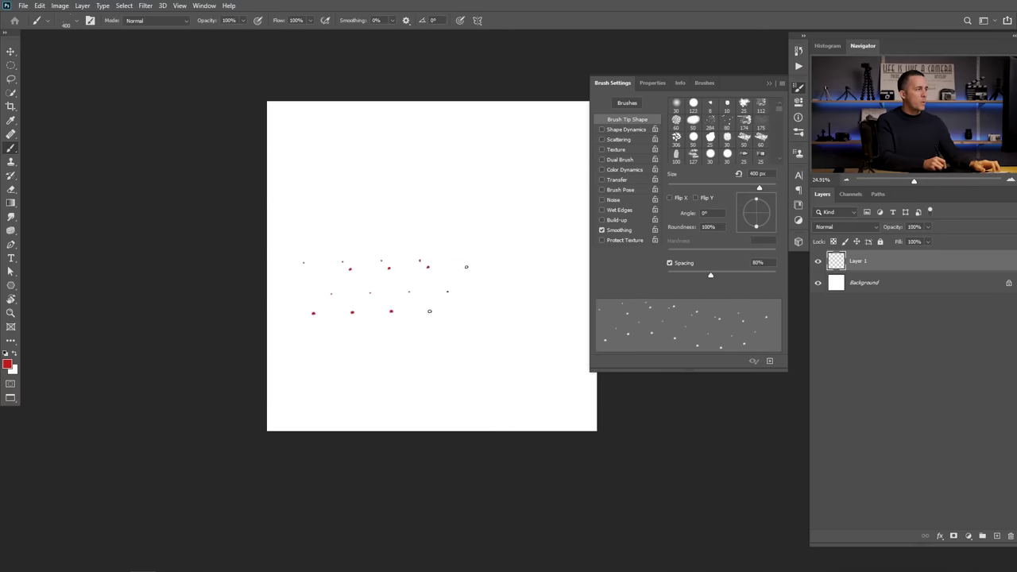
key(ctrl+a)
key(Delete)
key(ctrl+d)
drag(329, 280, 490, 279)
key(ctrl+z)
Set the brush spacing to 210% and test it with scattered red particles, undoing the trial strokes.
drag(669, 276, 719, 276)
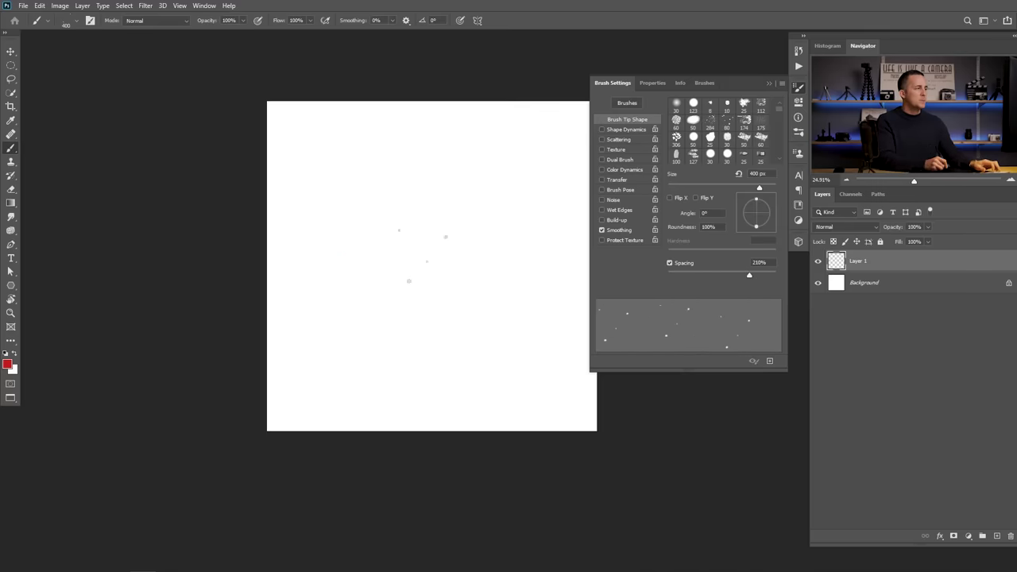
mouse_move(341, 206)
mouse_down()
mouse_move(323, 317)
mouse_move(409, 377)
mouse_up()
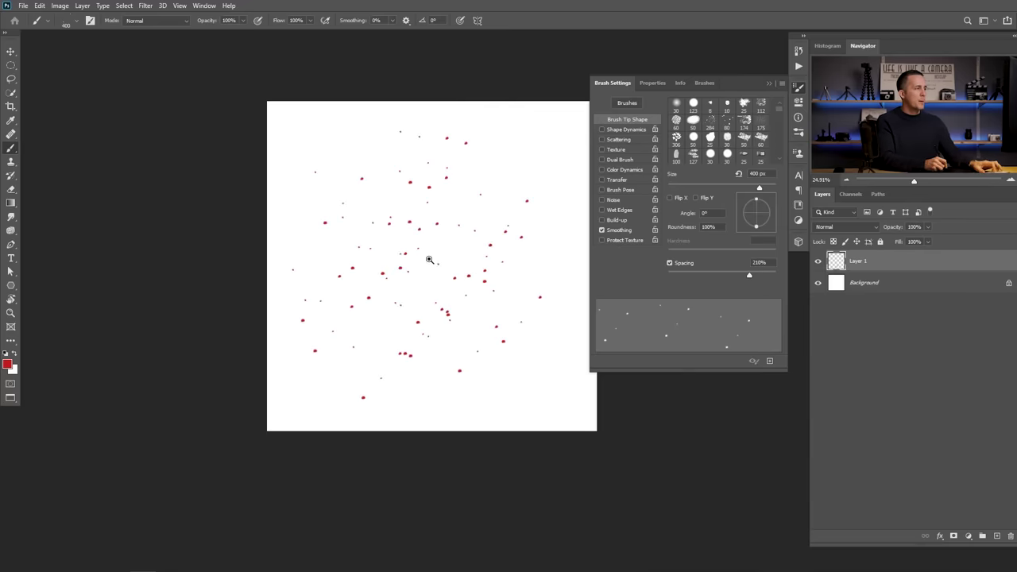
scroll(428, 254, up, 3)
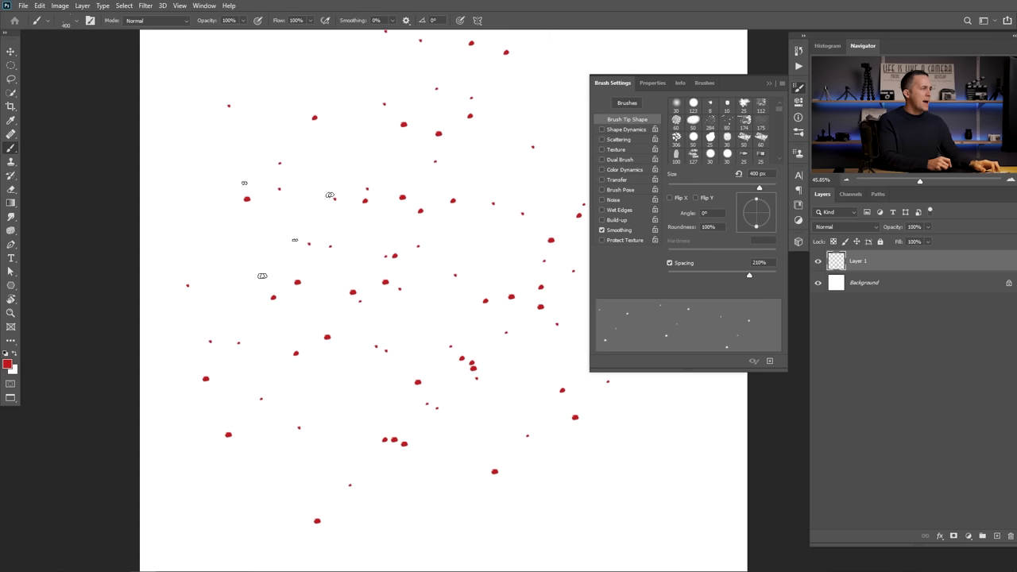
click(229, 158)
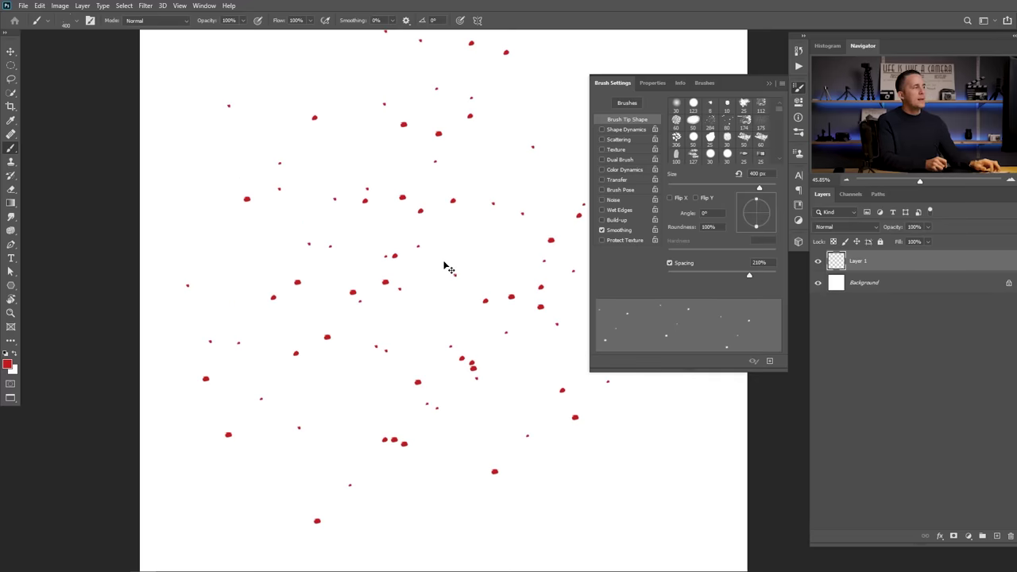
key(ctrl+z)
key(ctrl+z)
drag(448, 264, 388, 257)
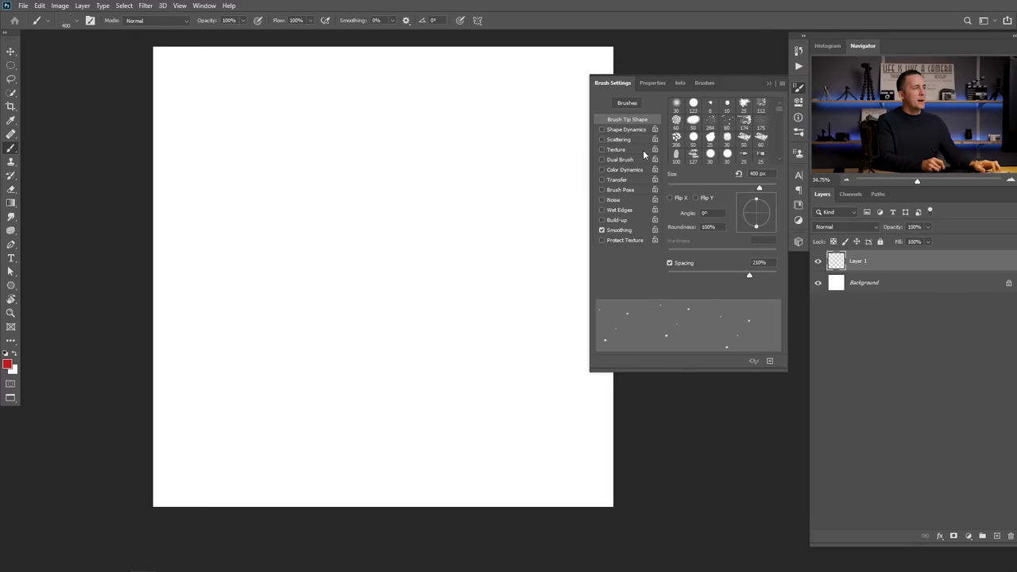
Enable Shape Dynamics for the brush and set the Angle Jitter to 100%.
click(624, 130)
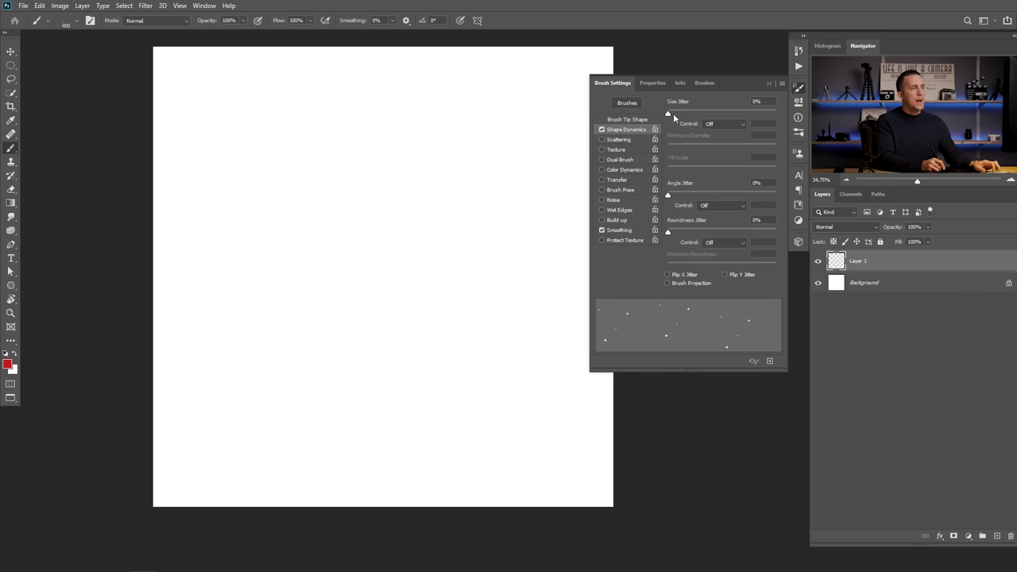
drag(677, 195, 700, 196)
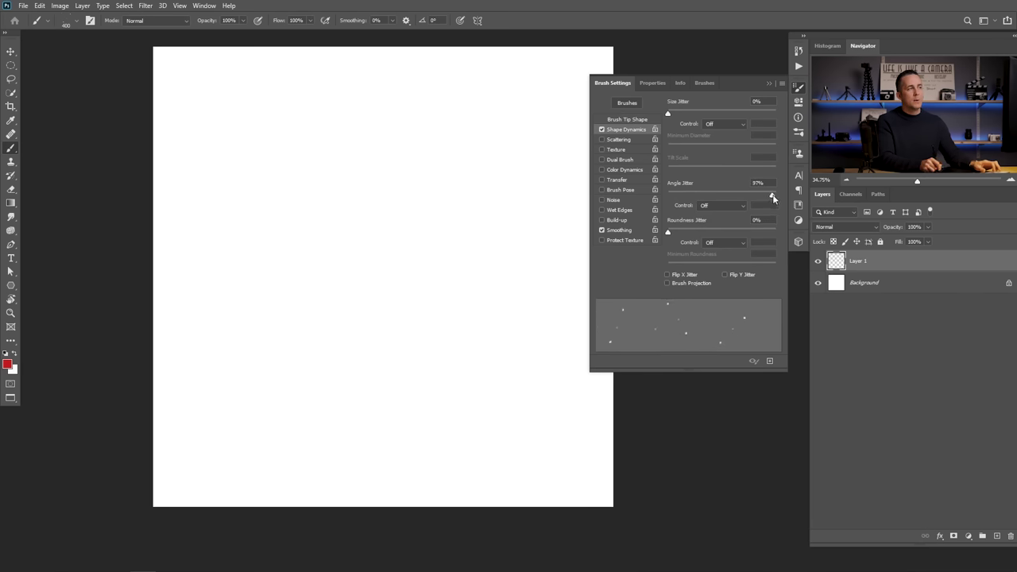
mouse_move(781, 199)
mouse_down()
mouse_move(685, 197)
mouse_move(777, 196)
mouse_up()
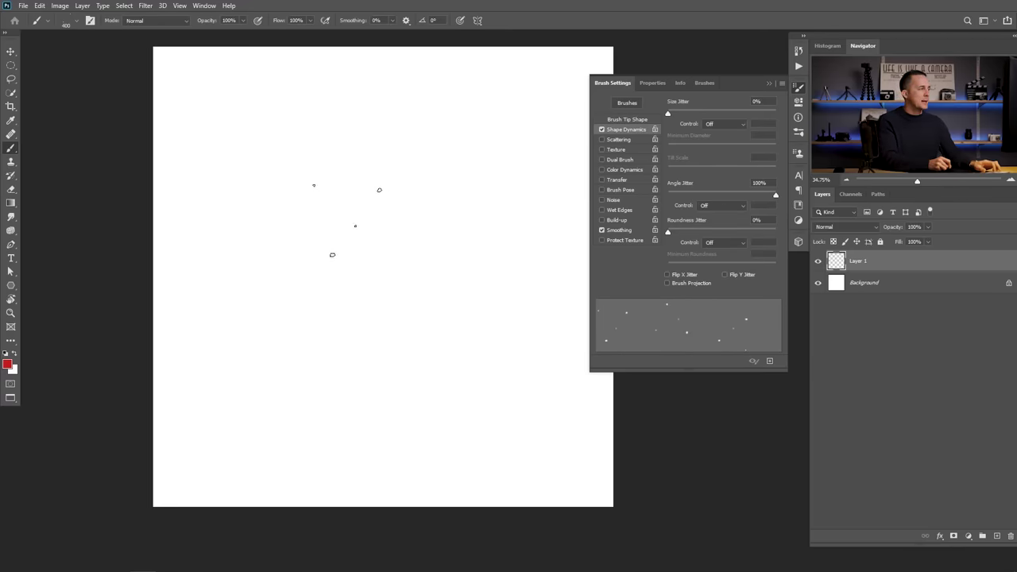
Paint trial strokes across the canvas to check the random particle angles, and undo them.
mouse_move(322, 272)
mouse_down()
mouse_move(356, 327)
mouse_move(431, 328)
mouse_move(511, 247)
mouse_move(453, 179)
mouse_move(331, 136)
mouse_move(250, 181)
mouse_move(263, 288)
mouse_up()
mouse_move(249, 323)
mouse_down()
mouse_move(236, 461)
mouse_move(493, 413)
mouse_move(517, 270)
mouse_move(274, 177)
mouse_move(328, 341)
mouse_move(432, 173)
mouse_move(313, 229)
mouse_move(440, 308)
mouse_move(333, 206)
mouse_up()
scroll(409, 297, down, 2)
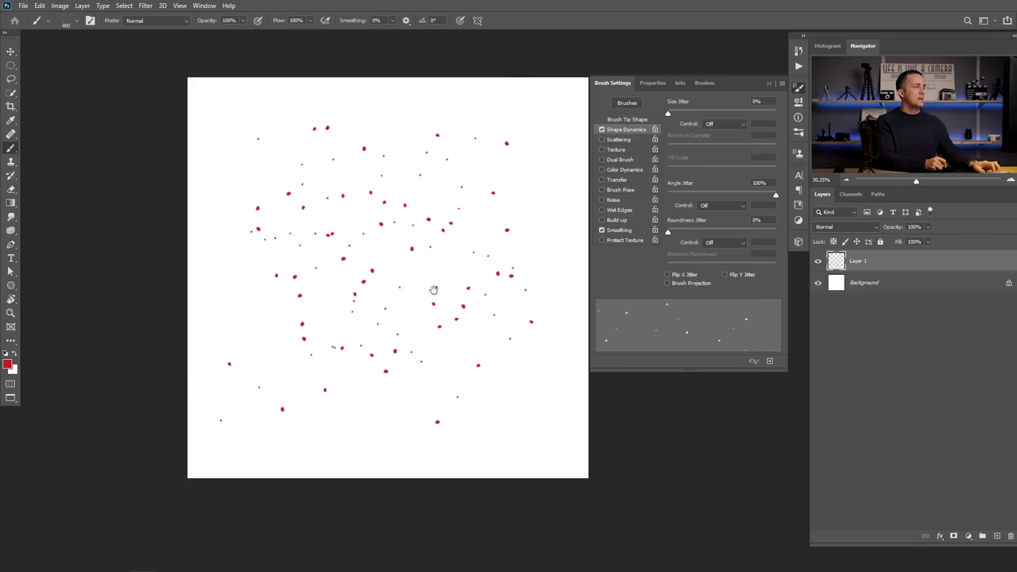
key(ctrl+z)
key(ctrl+z)
key(ctrl+z)
key(ctrl+z)
key(ctrl+z)
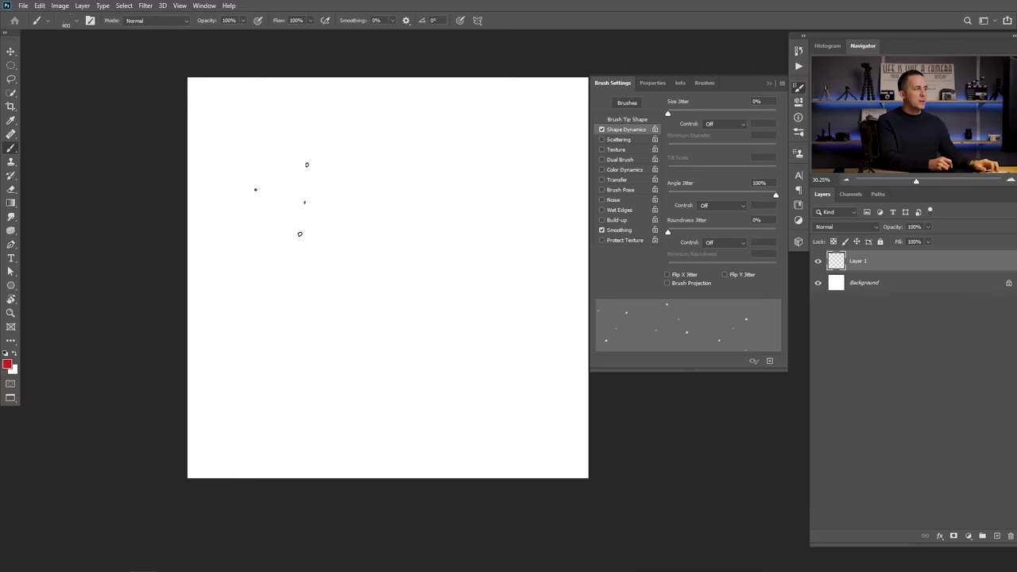
Set the Size Jitter to 100% and test it with scattered particles, undoing the trial strokes.
mouse_move(368, 366)
mouse_down()
mouse_move(260, 296)
mouse_move(370, 202)
mouse_move(442, 154)
mouse_up()
key(ctrl+z)
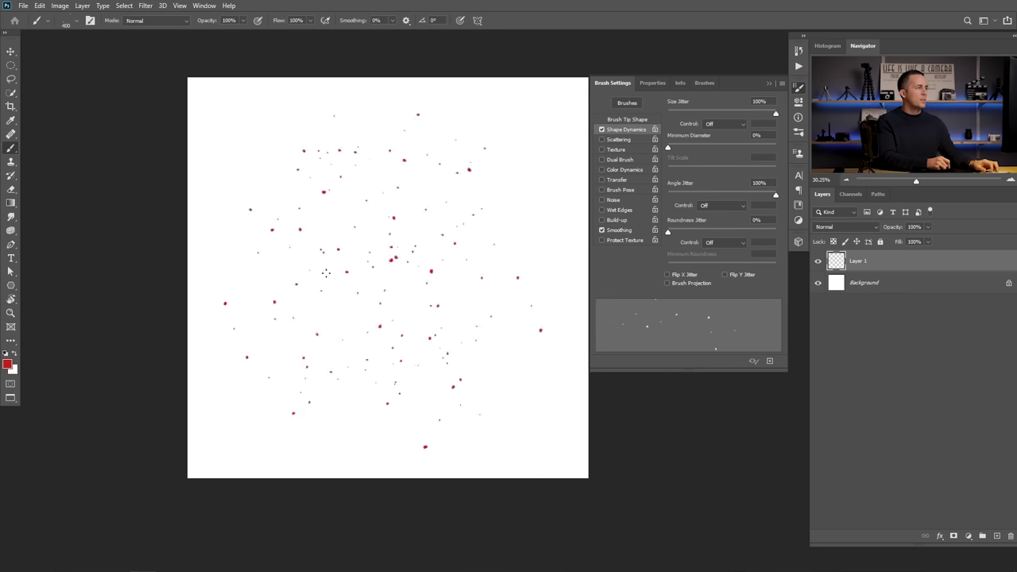
key(ctrl+z)
Set the Roundness Jitter to 33% with 25% minimum roundness, and test it with trial strokes, clearing them from Layer 1.
drag(668, 234, 694, 233)
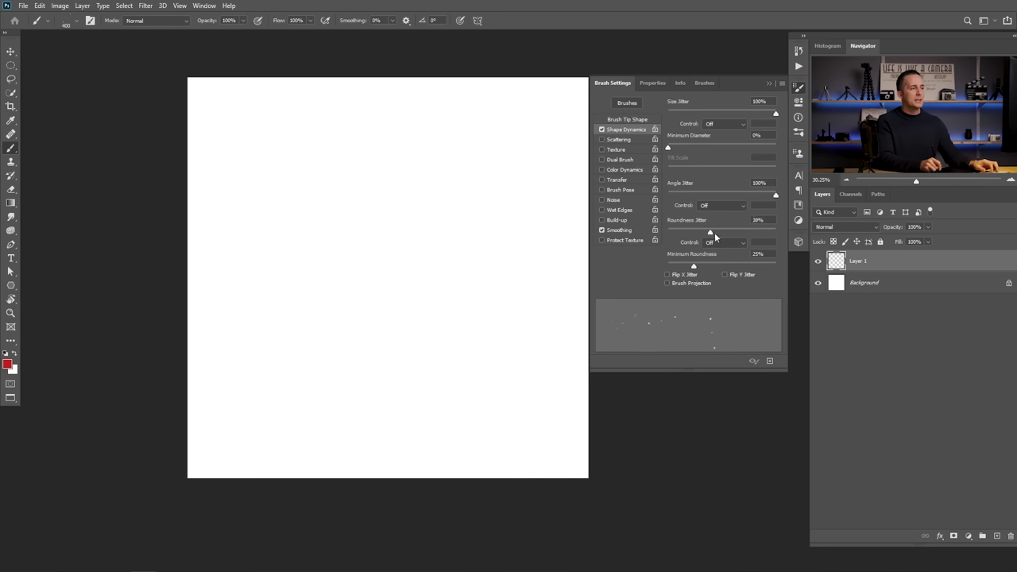
drag(769, 232, 702, 233)
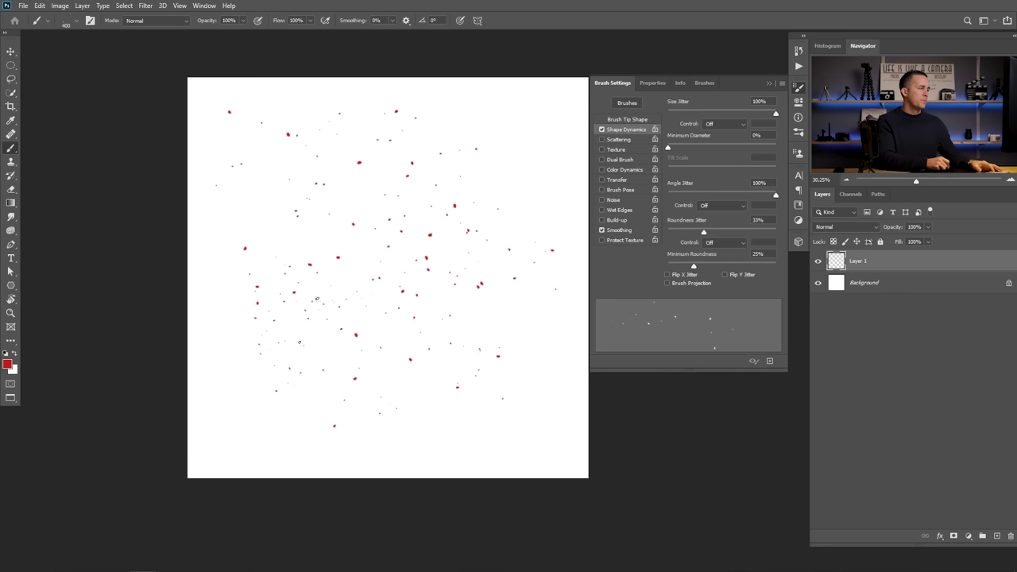
click(417, 215)
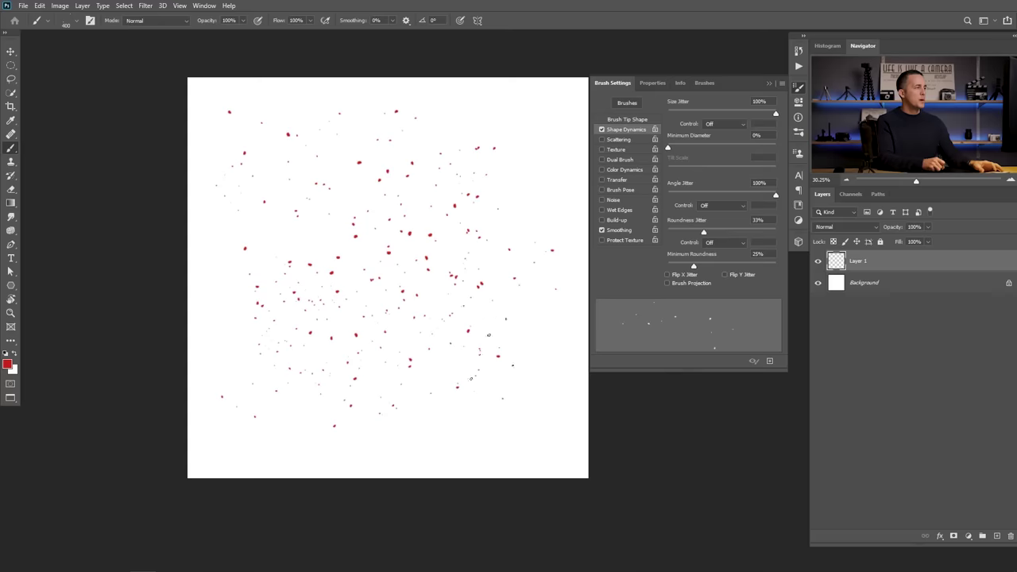
key(Delete)
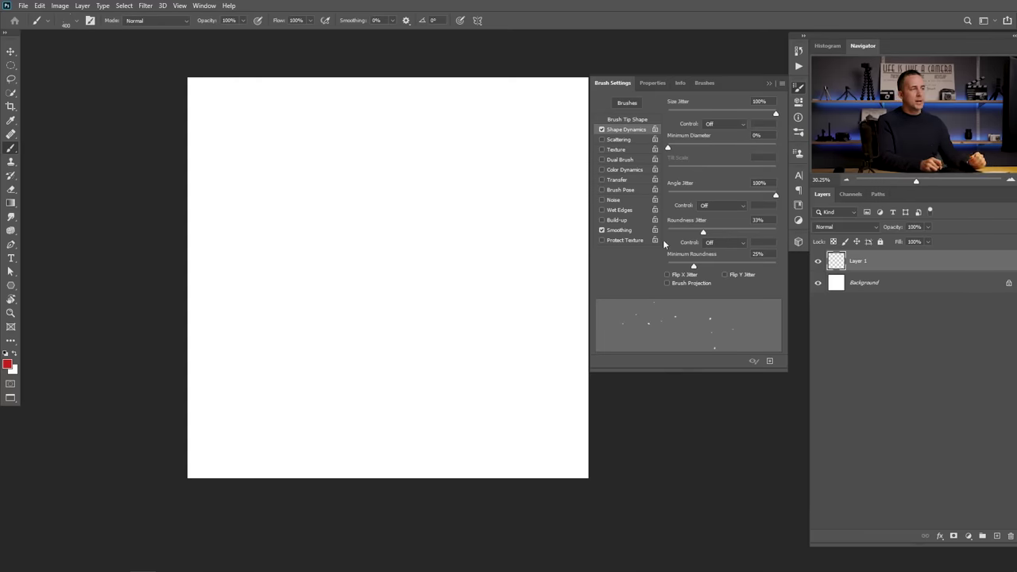
click(717, 123)
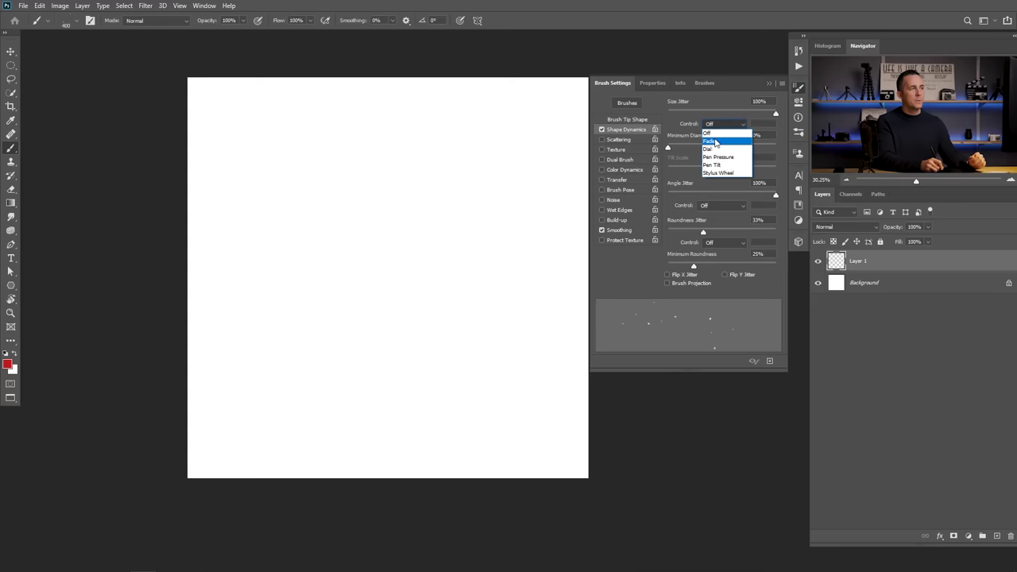
click(674, 208)
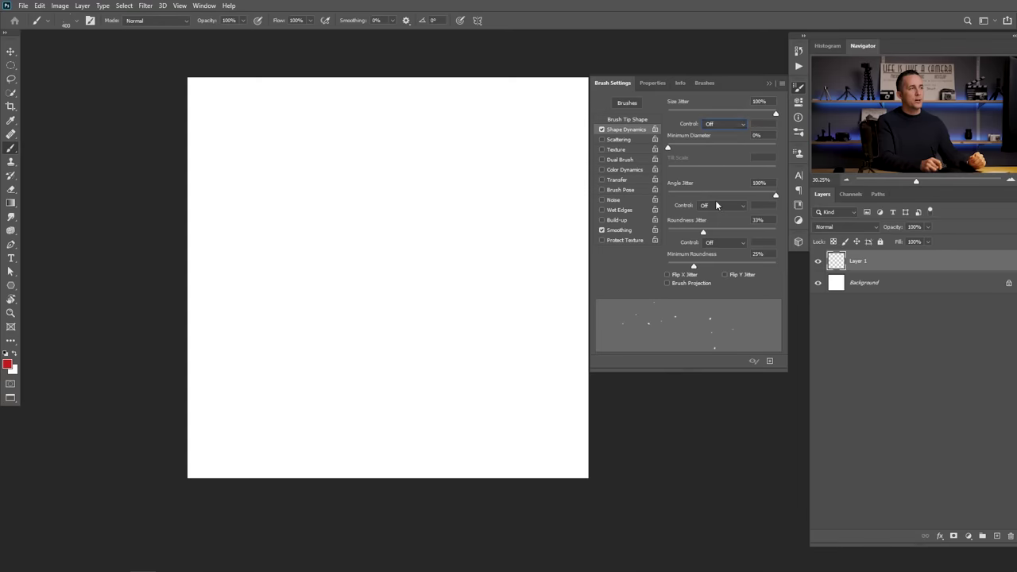
click(719, 206)
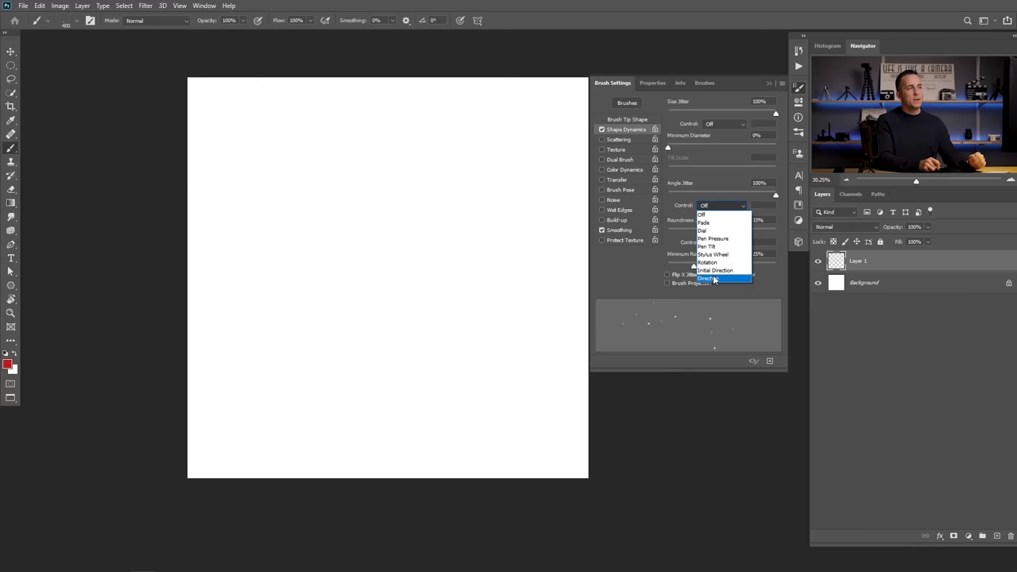
click(631, 267)
click(602, 230)
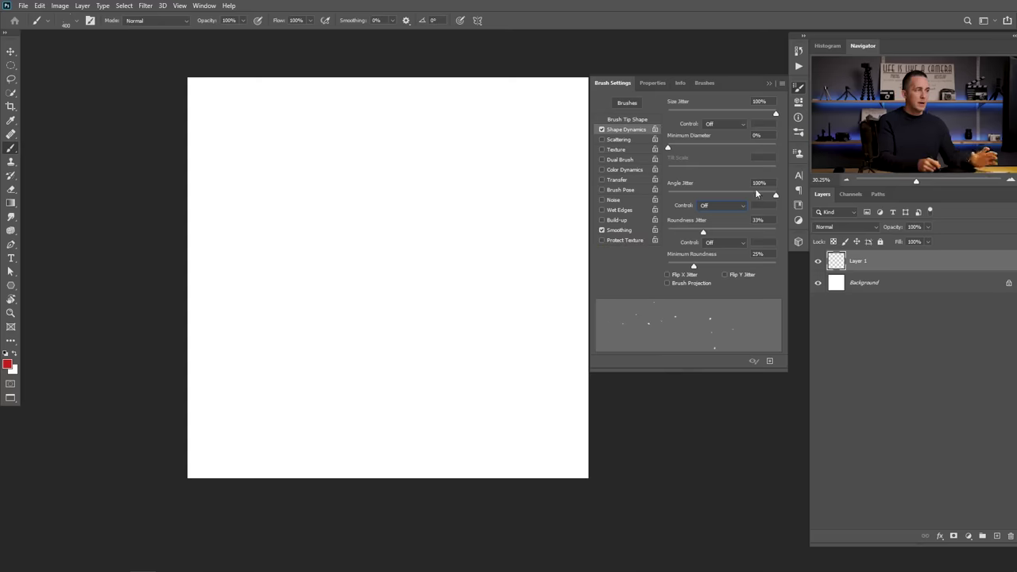
Enable Scattering for the brush and set Scatter to 328%, undoing the test strokes painted with 559% Scatter.
click(601, 139)
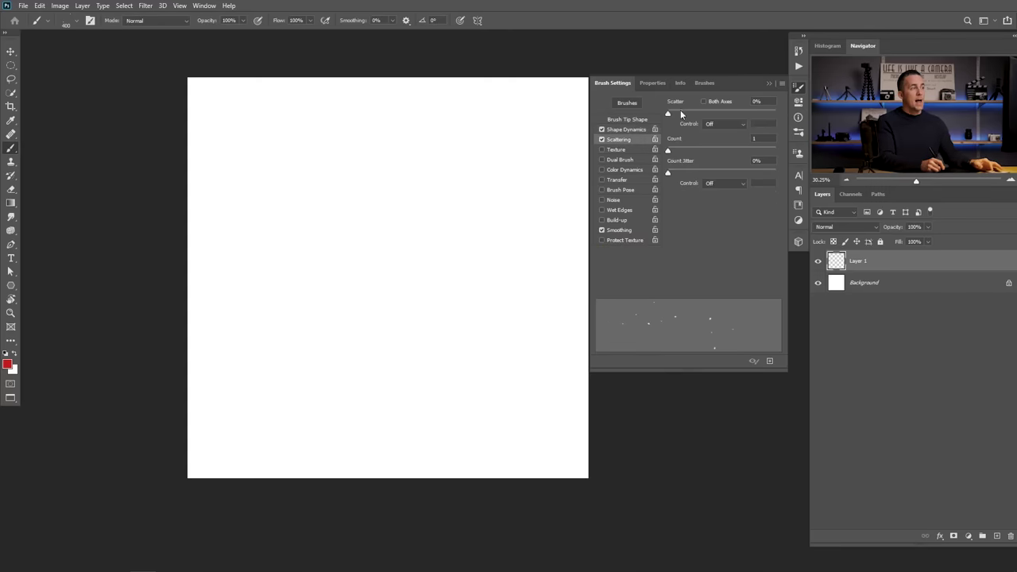
mouse_move(668, 114)
mouse_down()
mouse_move(698, 110)
mouse_move(678, 111)
mouse_up()
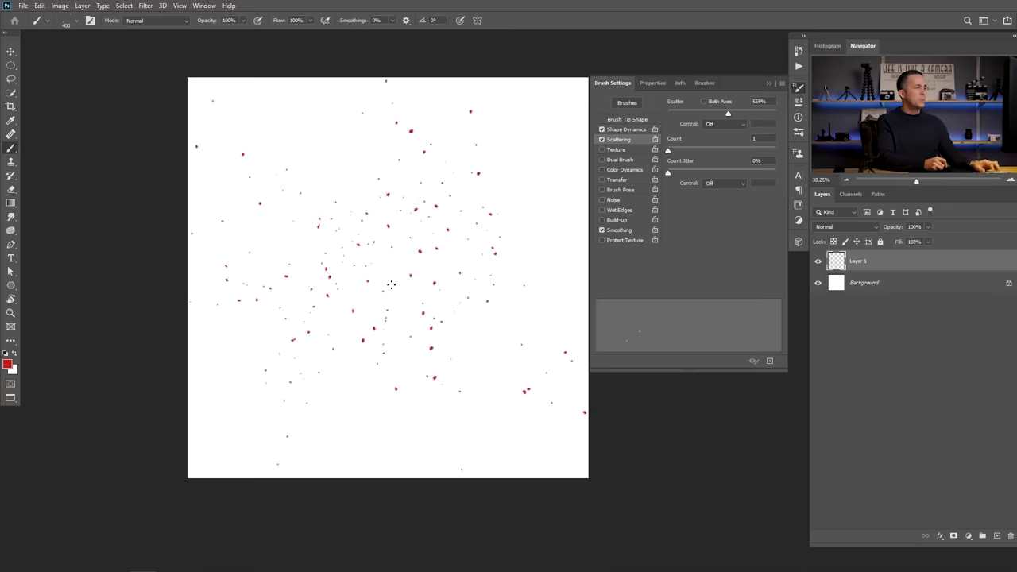
scroll(400, 285, up, 2)
key(ctrl+z)
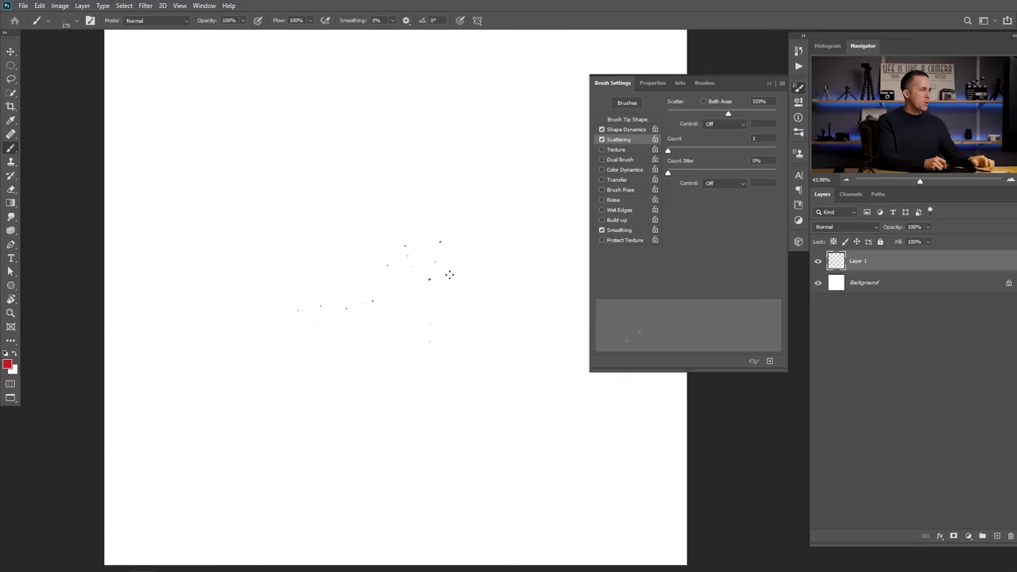
key(ctrl+z)
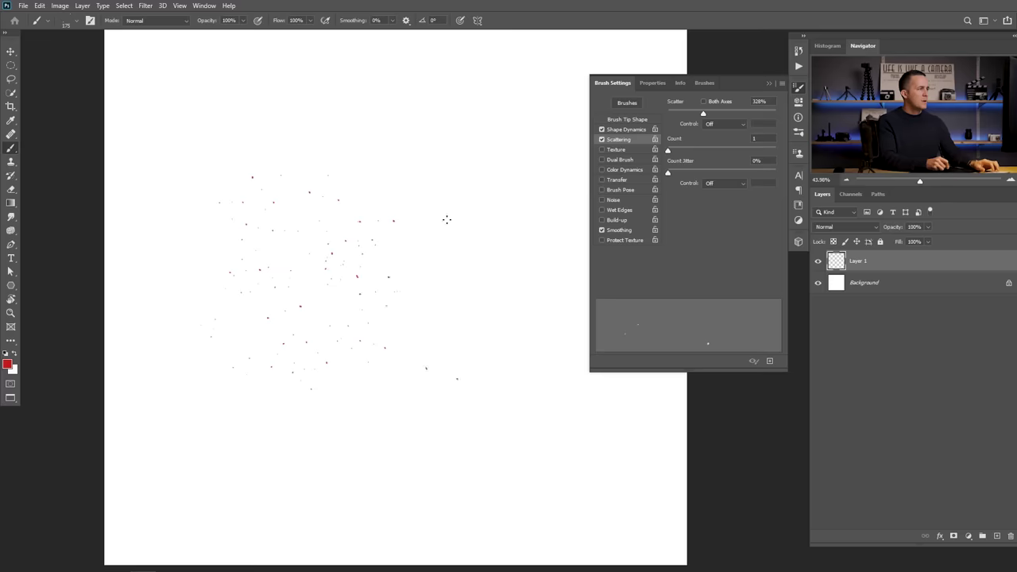
Paint more scattered red particles over the upper middle of the canvas on Layer 1 and inspect their spread.
drag(373, 115, 377, 205)
key(space)
drag(377, 207, 332, 273)
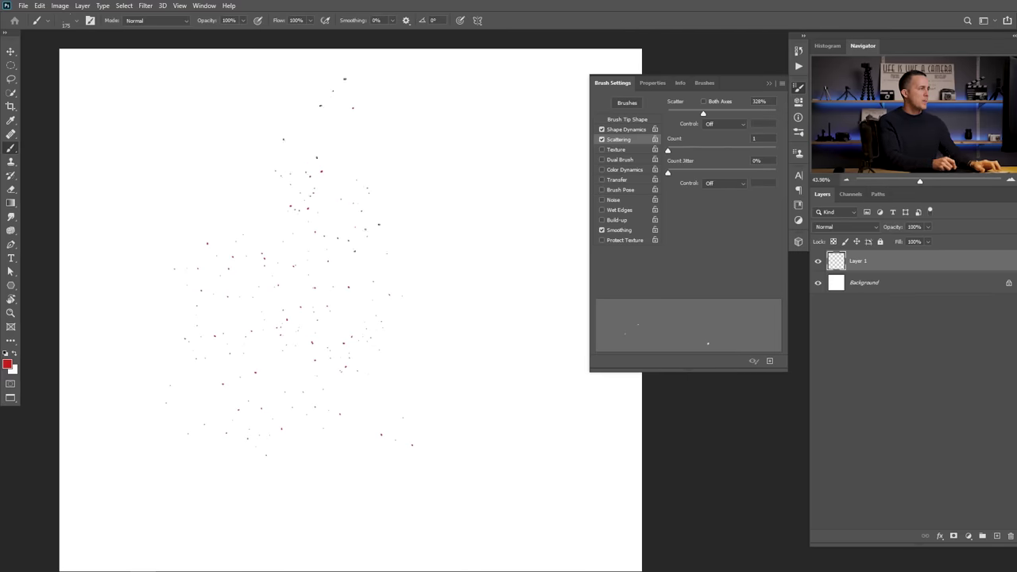
scroll(334, 282, down, 3)
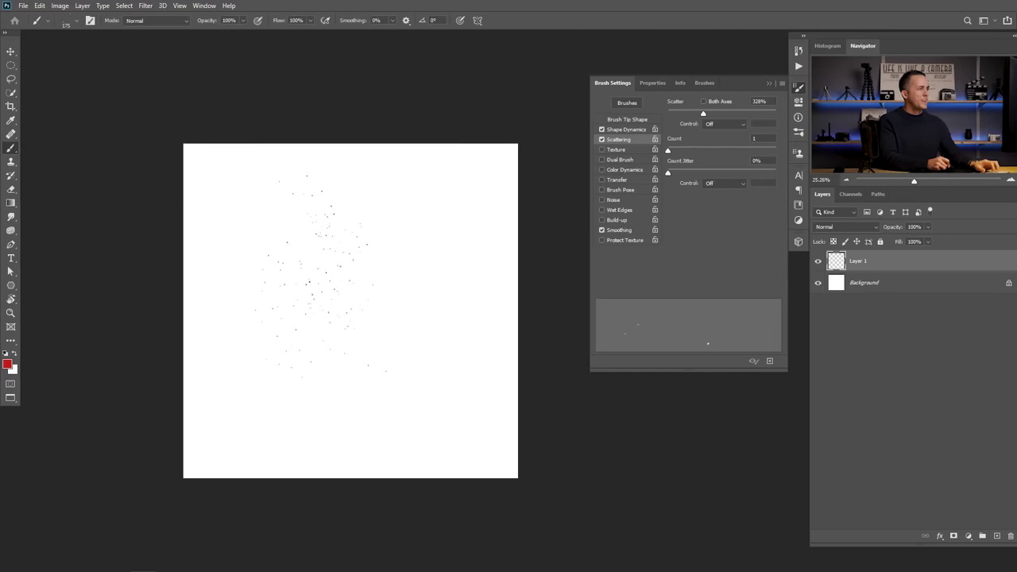
scroll(310, 278, up, 1)
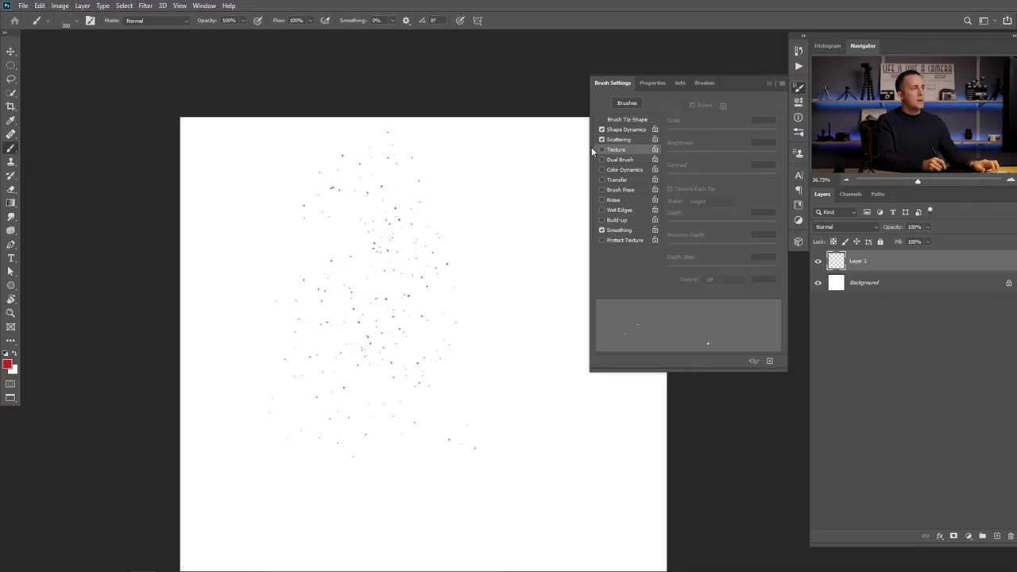
Try turning on the Texture and Dual Brush options for the brush and look over their settings.
click(602, 149)
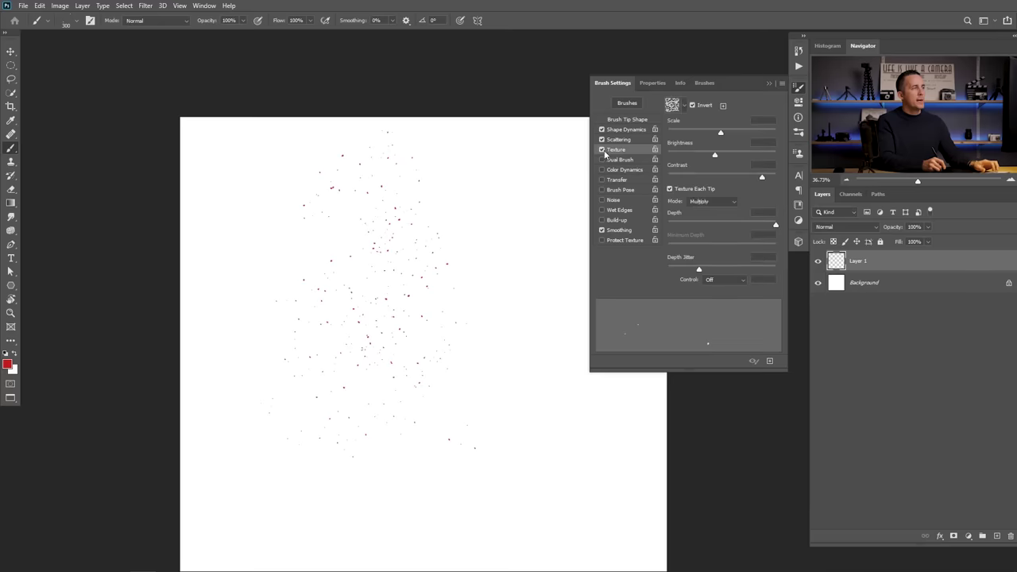
click(683, 102)
click(739, 99)
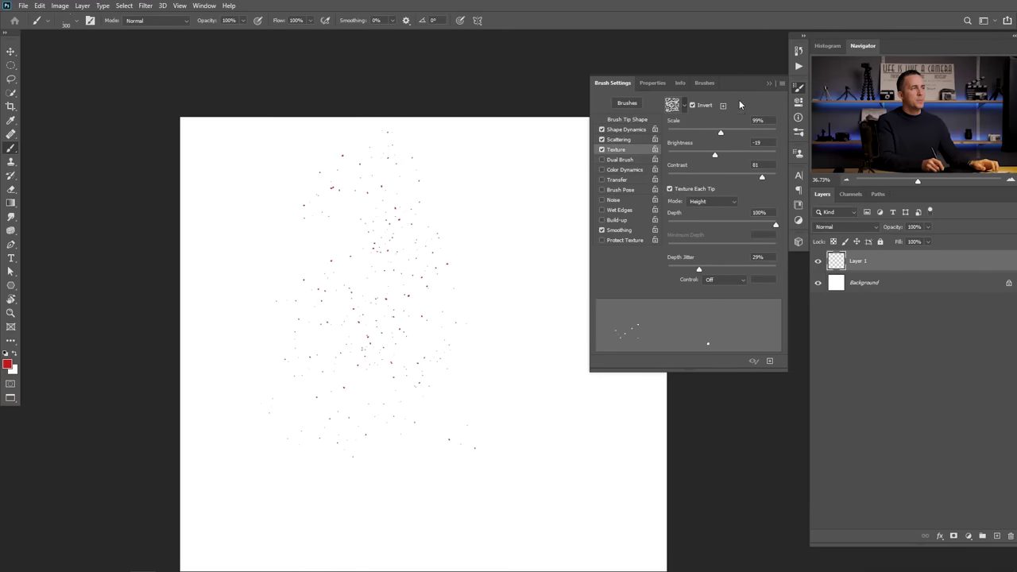
click(623, 159)
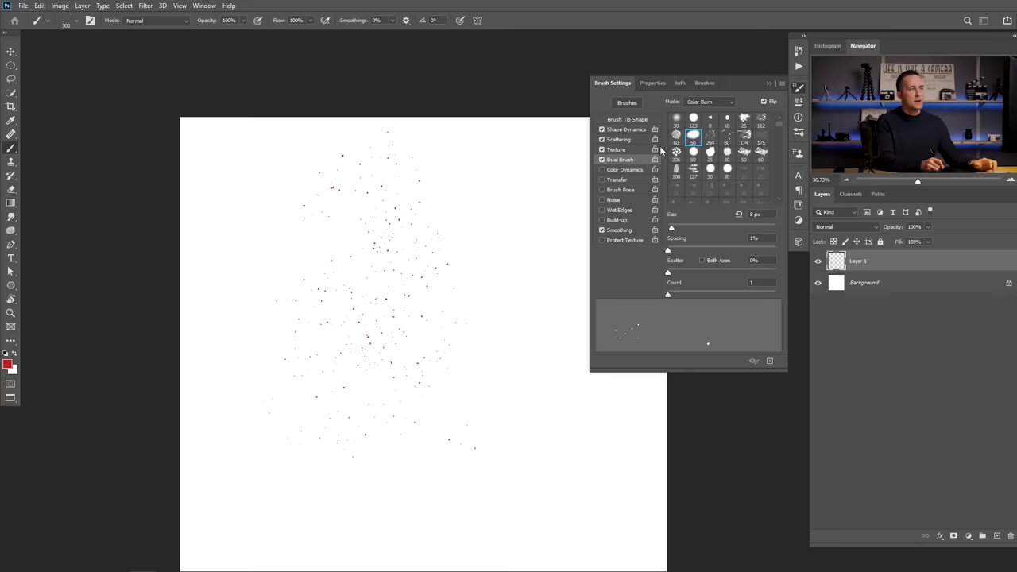
Enable Color Dynamics for the brush and turn Dual Brush and Texture back off, keeping Scattering on.
click(608, 170)
click(602, 159)
click(601, 149)
click(602, 139)
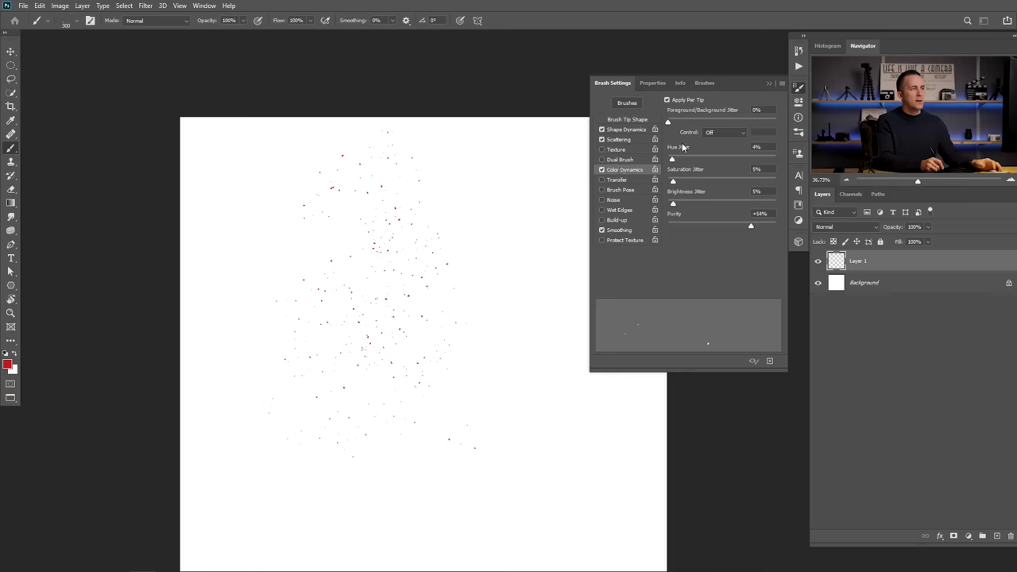
Set the background colour to bright green, #00ff18.
click(12, 369)
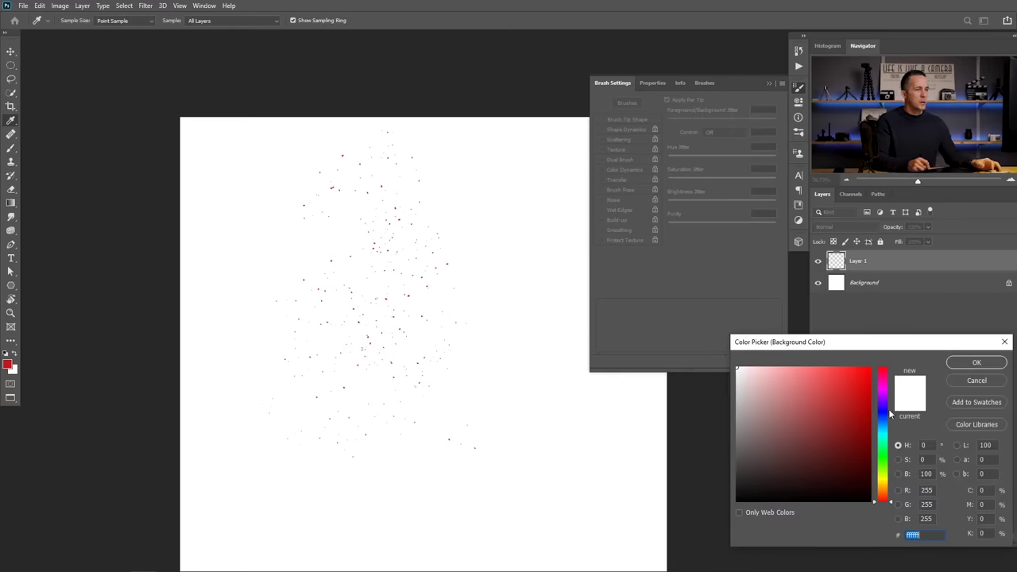
text(00ff18)
key(Return)
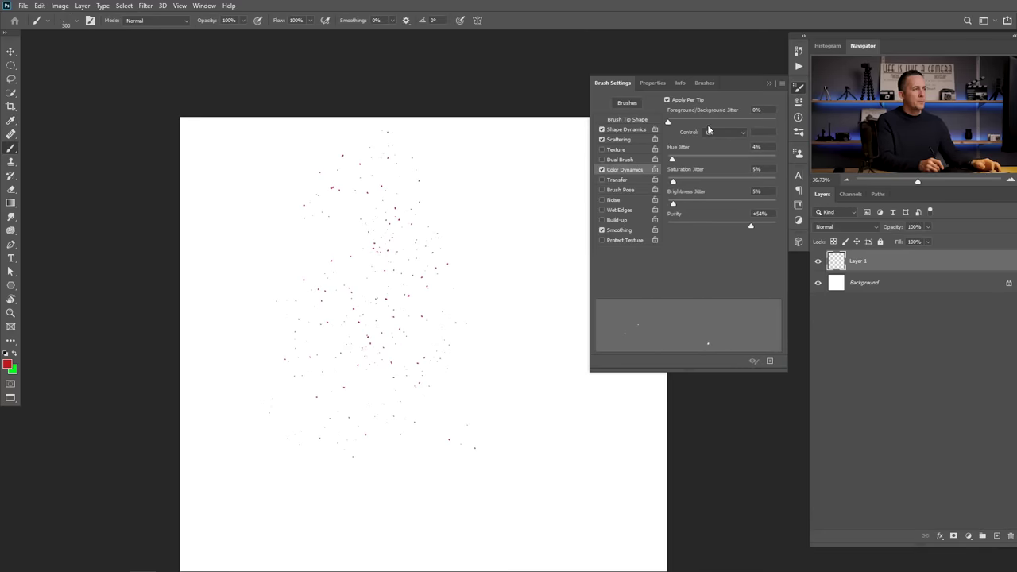
Set the Foreground/Background Jitter to 54% and paint test particles mixing the red and green colours.
drag(666, 120, 722, 125)
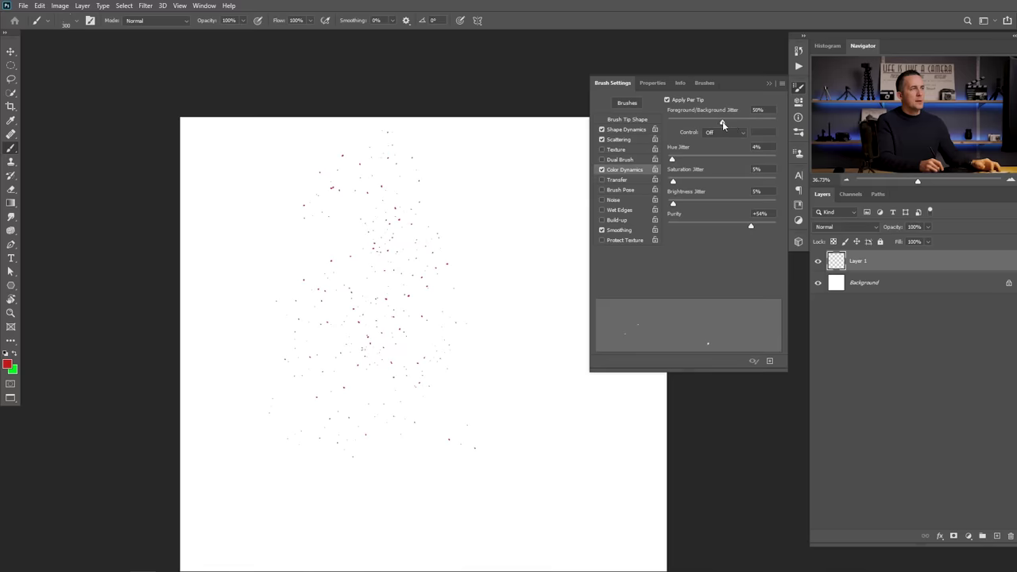
drag(787, 121, 726, 124)
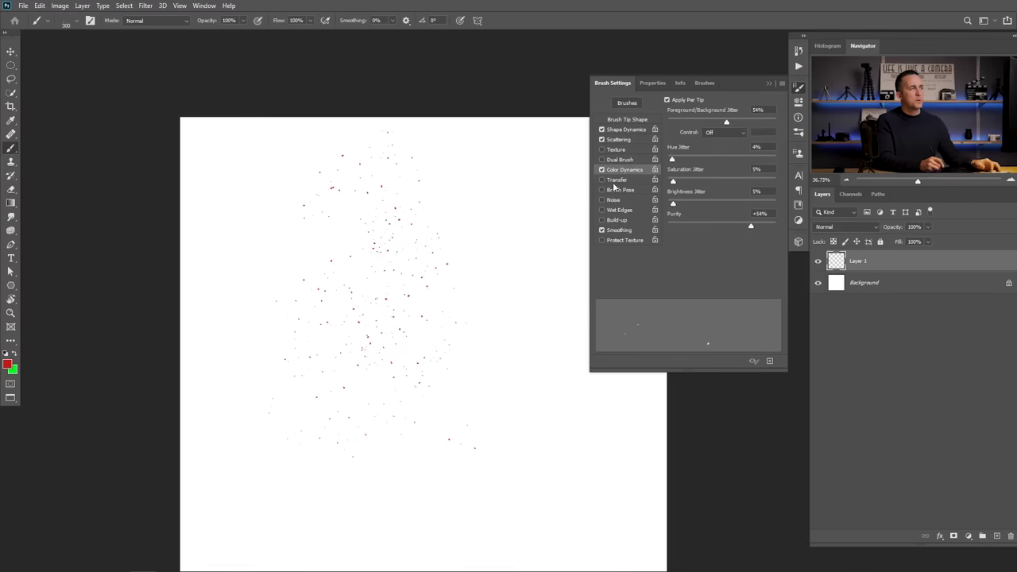
scroll(411, 323, up, 5)
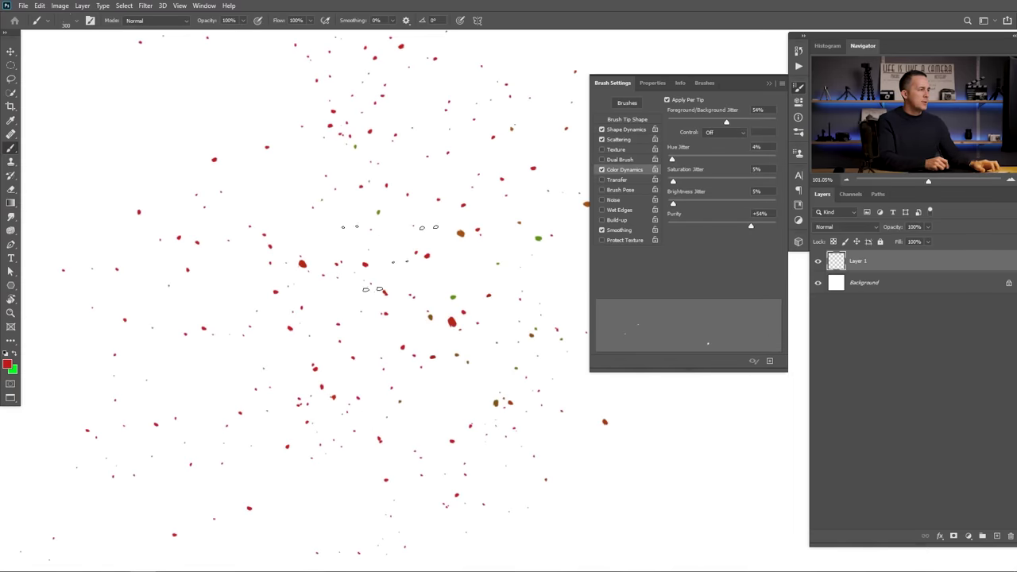
click(421, 310)
Raise the Foreground/Background Jitter to 100% and paint more red-to-green particles across the middle of the canvas.
drag(749, 123, 798, 118)
mouse_move(445, 229)
mouse_down()
mouse_move(359, 254)
mouse_move(334, 277)
mouse_move(355, 259)
mouse_move(316, 331)
mouse_move(343, 363)
mouse_move(420, 337)
mouse_move(419, 254)
mouse_move(406, 220)
mouse_move(389, 286)
mouse_up()
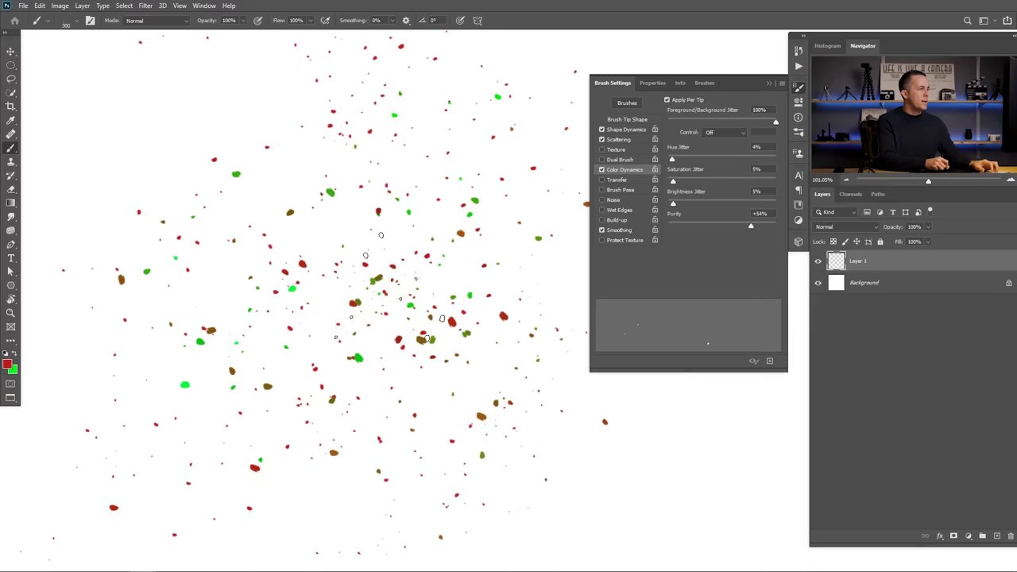
scroll(435, 282, down, 5)
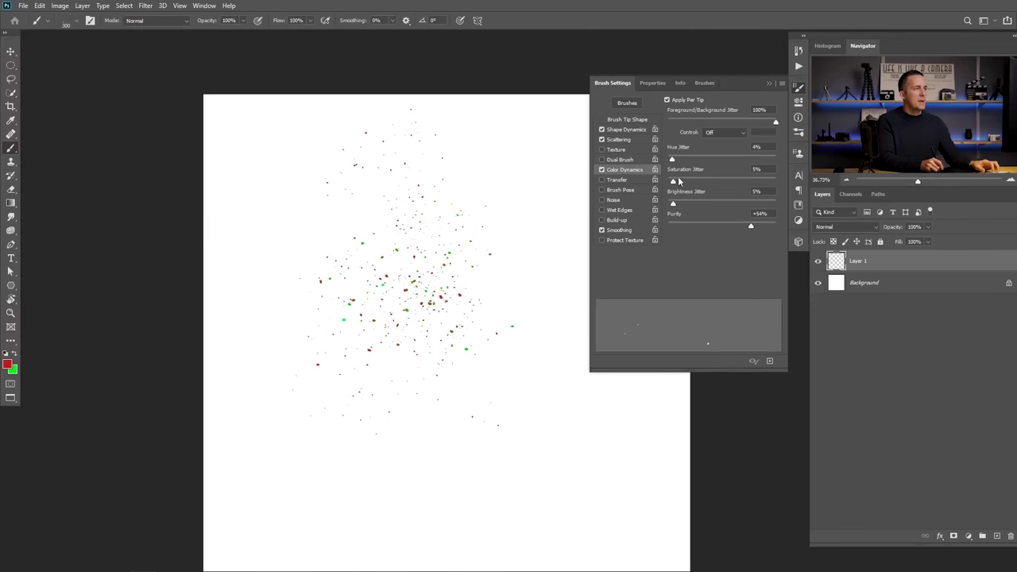
Set the Hue Jitter to 100% and Foreground/Background Jitter to 0%, and paint multicoloured particles over the lower part of the canvas.
drag(673, 159, 717, 160)
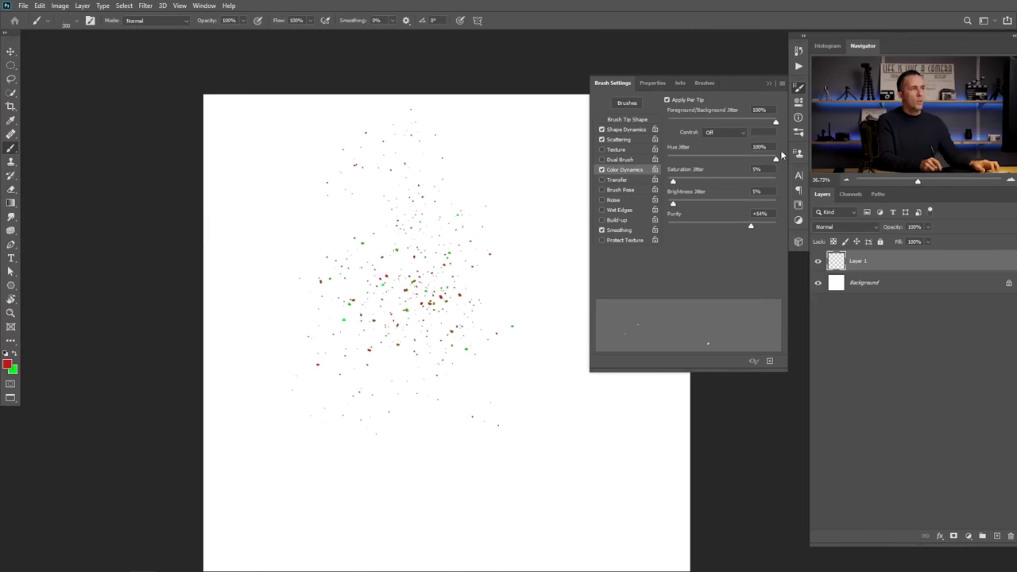
drag(718, 118, 675, 111)
drag(240, 350, 306, 345)
drag(374, 290, 218, 209)
drag(397, 358, 375, 238)
mouse_move(238, 330)
mouse_down()
mouse_move(374, 340)
mouse_move(352, 249)
mouse_move(358, 302)
mouse_move(315, 324)
mouse_up()
mouse_move(315, 271)
mouse_down()
mouse_move(246, 311)
mouse_move(338, 326)
mouse_move(374, 348)
mouse_up()
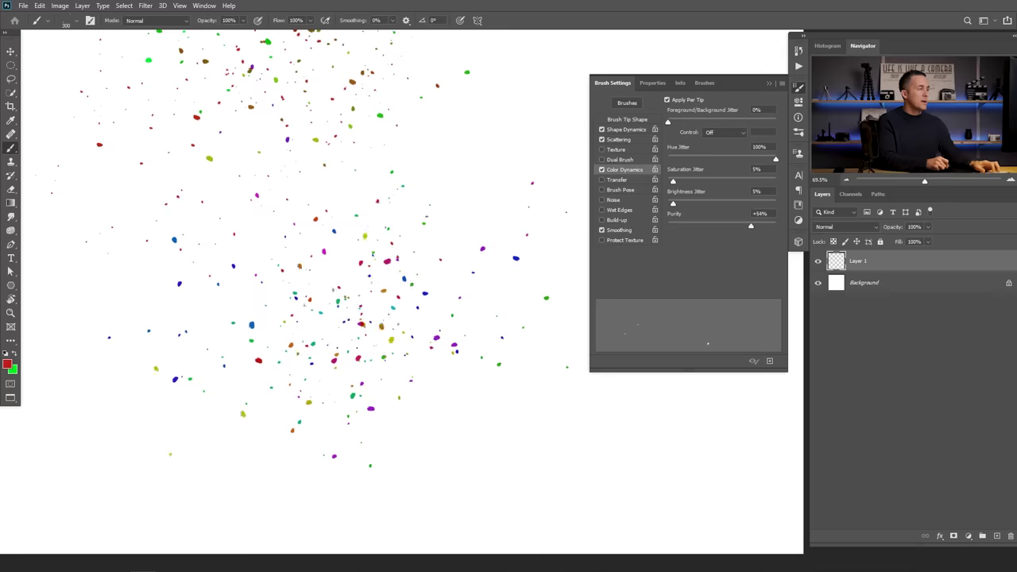
scroll(422, 272, down, 5)
drag(382, 242, 382, 336)
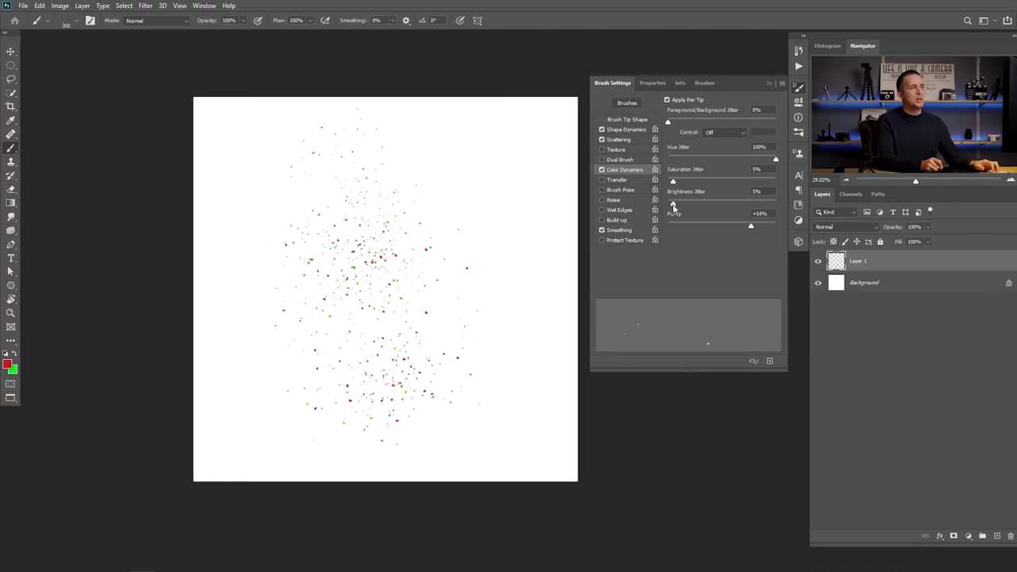
Set the Brightness Jitter to 97%, paint test particles near the canvas centre, and put the brush settings away.
scroll(425, 262, up, 3)
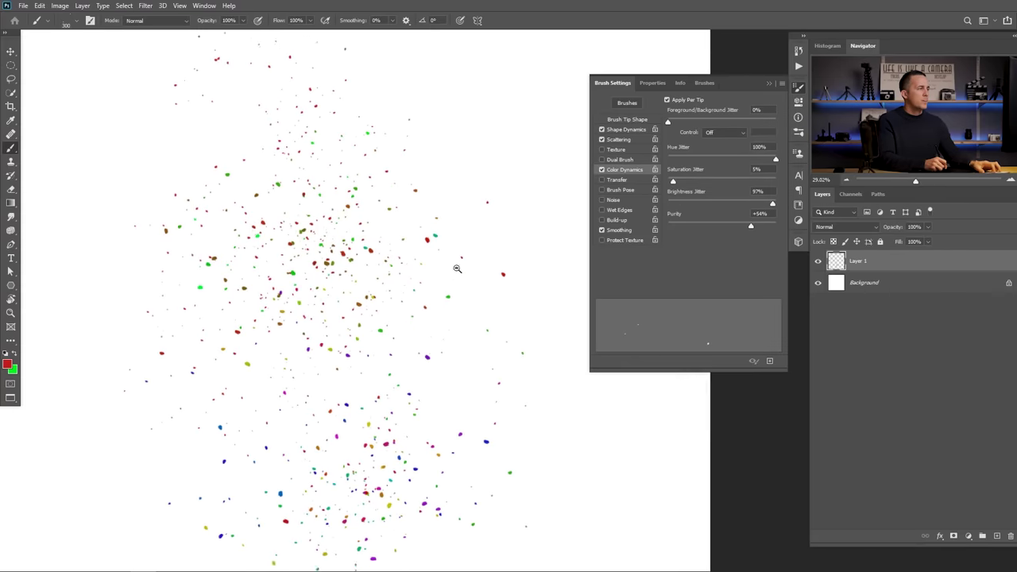
drag(454, 280, 370, 316)
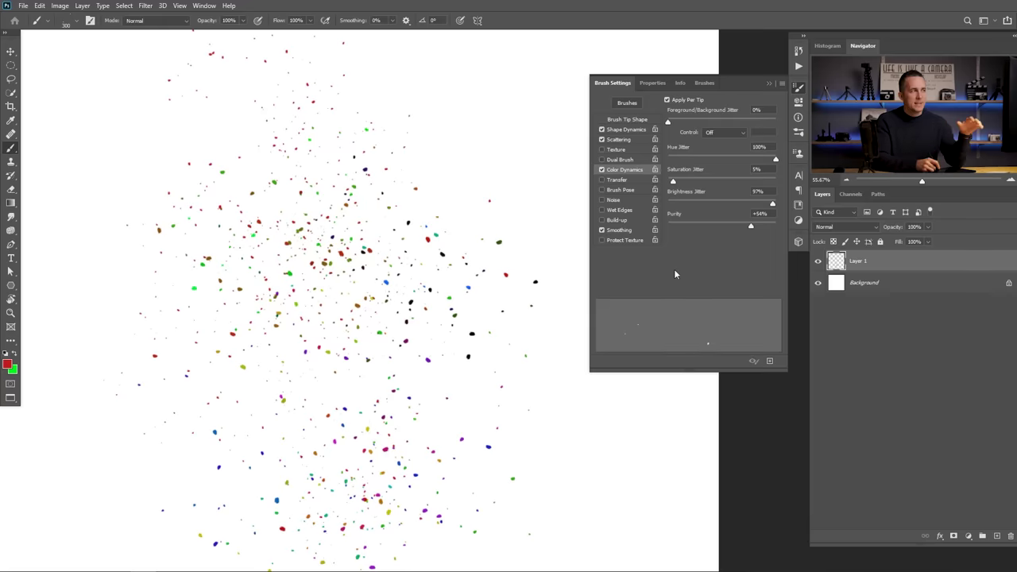
click(770, 83)
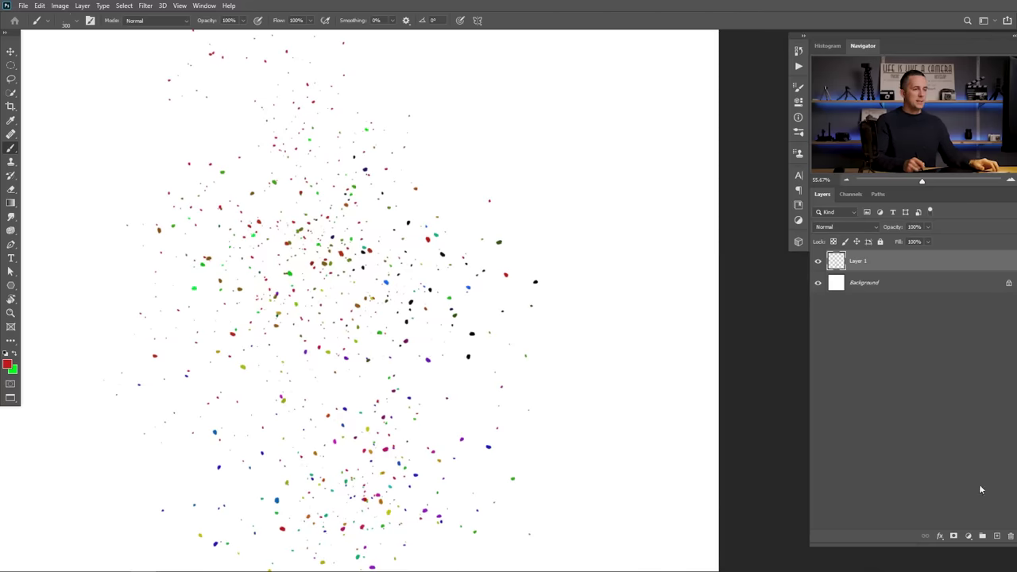
Delete Layer 1 with the painted particles and reset the foreground and background colours to black and white.
click(1011, 536)
click(460, 217)
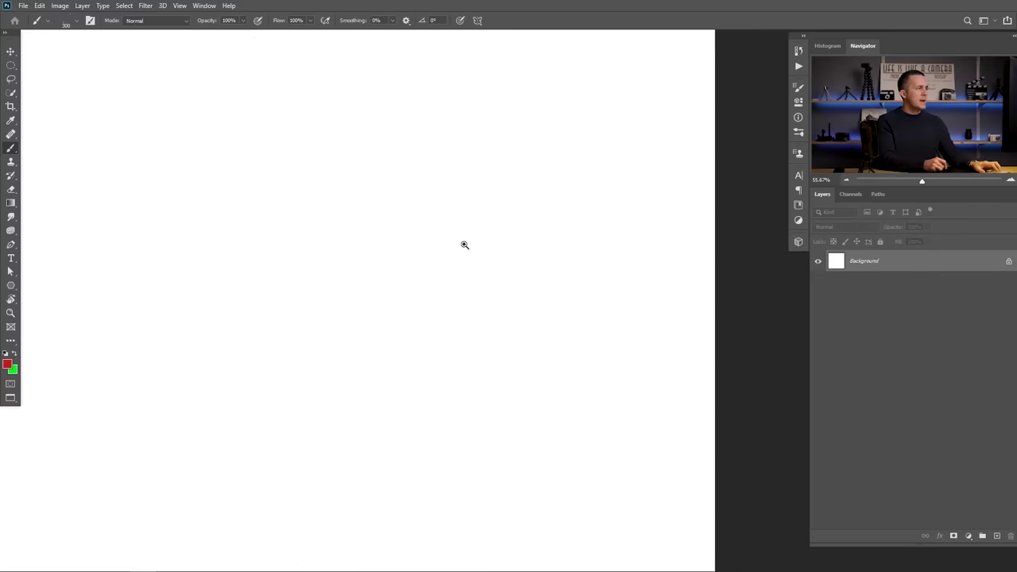
key(ctrl+0)
key(d)
Choose the Soft Round brush preset from General Brushes and paint a filled black circle in the upper middle of the canvas.
right_click(393, 302)
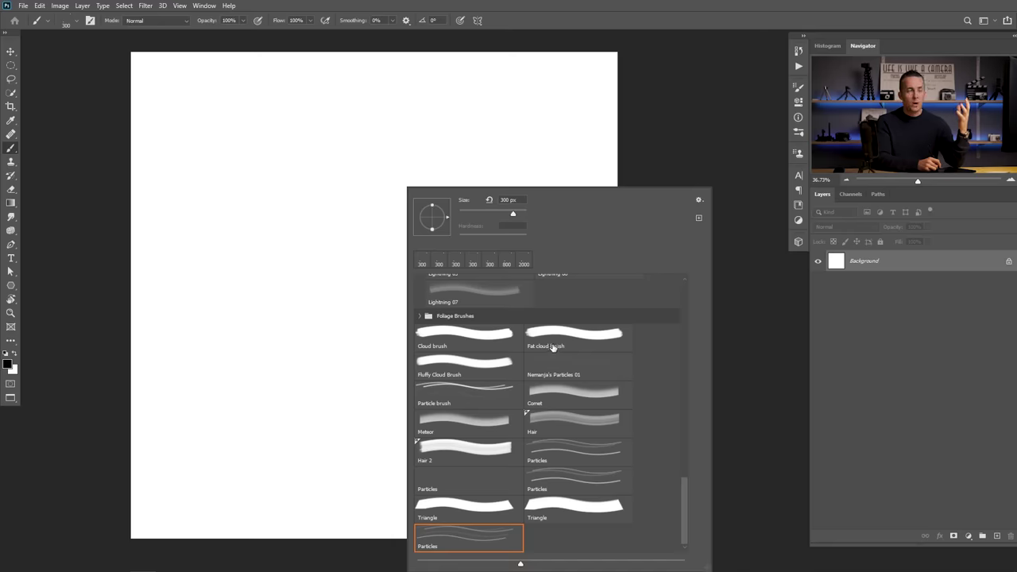
drag(685, 489, 674, 267)
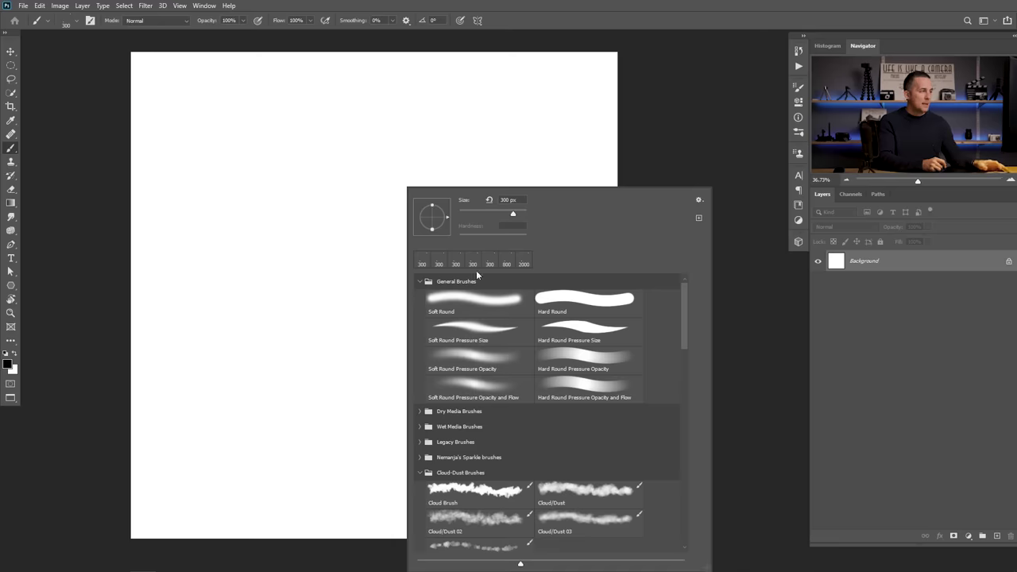
click(478, 304)
mouse_move(349, 197)
mouse_down()
mouse_move(357, 192)
mouse_move(357, 212)
mouse_move(361, 184)
mouse_move(344, 221)
mouse_up()
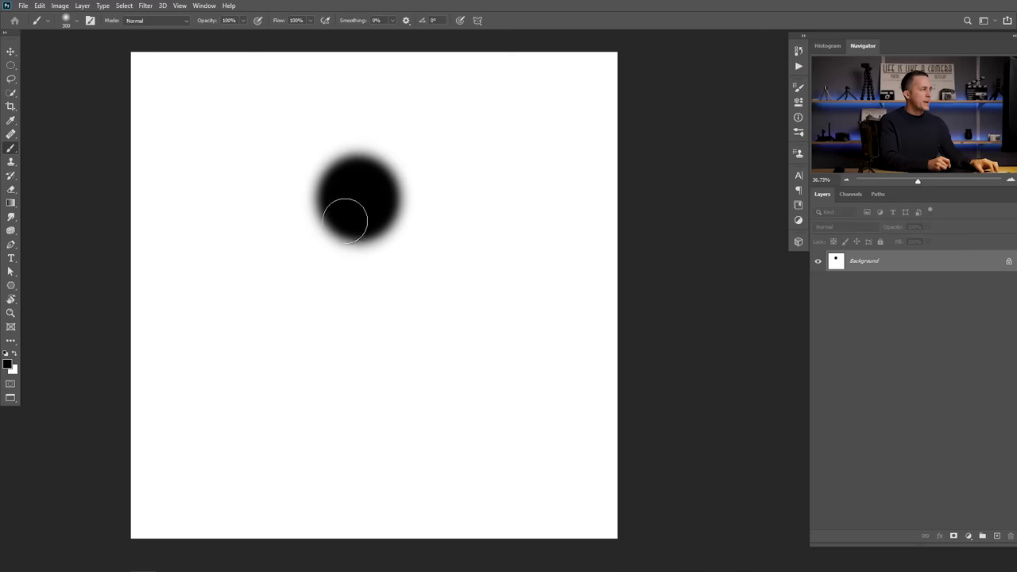
Set the foreground colour to mid grey, #838383.
click(8, 364)
drag(748, 427, 725, 431)
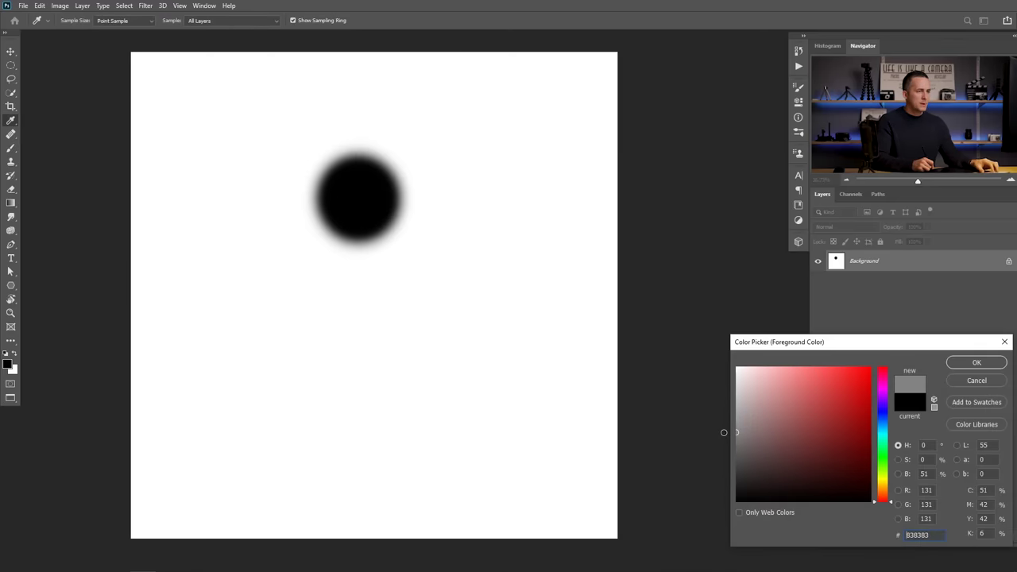
click(977, 362)
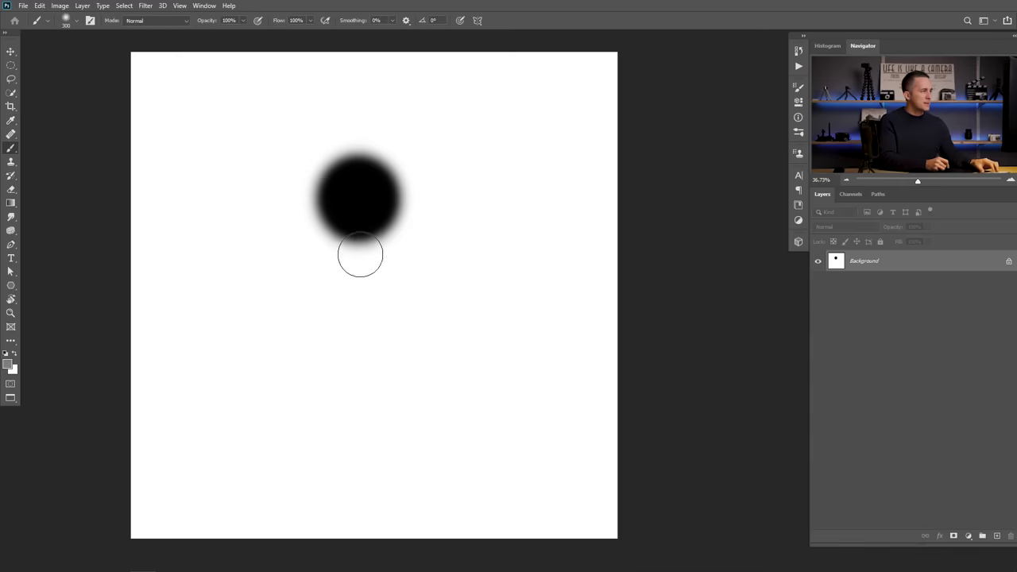
Paint a tall grey shape directly below the black circle, and touch up the circle with the default black.
mouse_move(357, 246)
mouse_down()
mouse_move(362, 372)
mouse_move(358, 235)
mouse_move(344, 342)
mouse_move(379, 366)
mouse_move(382, 293)
mouse_move(369, 248)
mouse_move(339, 332)
mouse_move(353, 368)
mouse_move(379, 315)
mouse_move(365, 242)
mouse_move(366, 297)
mouse_move(336, 343)
mouse_move(357, 244)
mouse_up()
key(d)
mouse_move(362, 210)
mouse_down()
mouse_move(352, 206)
mouse_move(371, 214)
mouse_up()
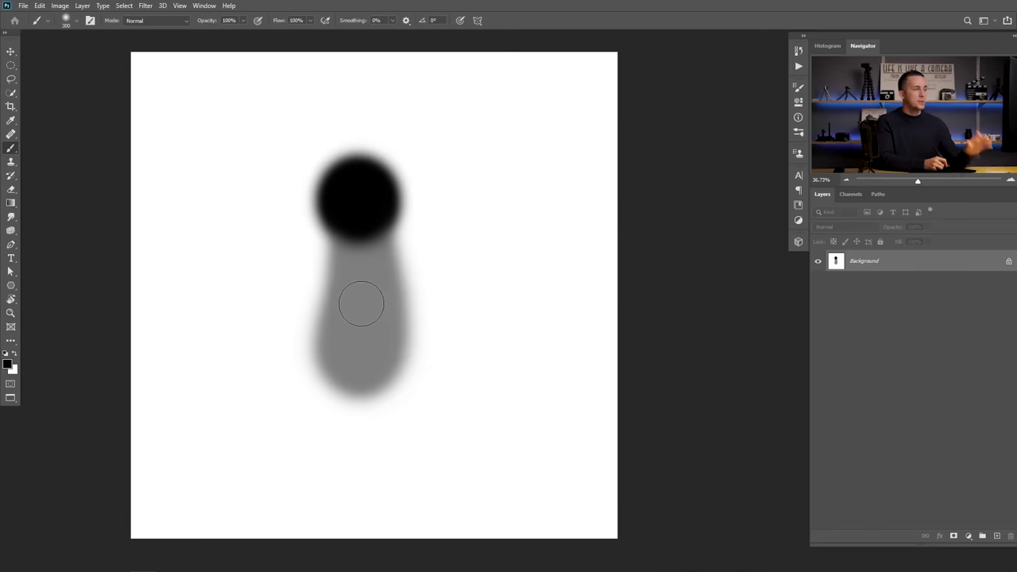
Define the painted black-and-grey shape as a new brush preset, keeping the suggested name.
click(57, 7)
mouse_move(39, 7)
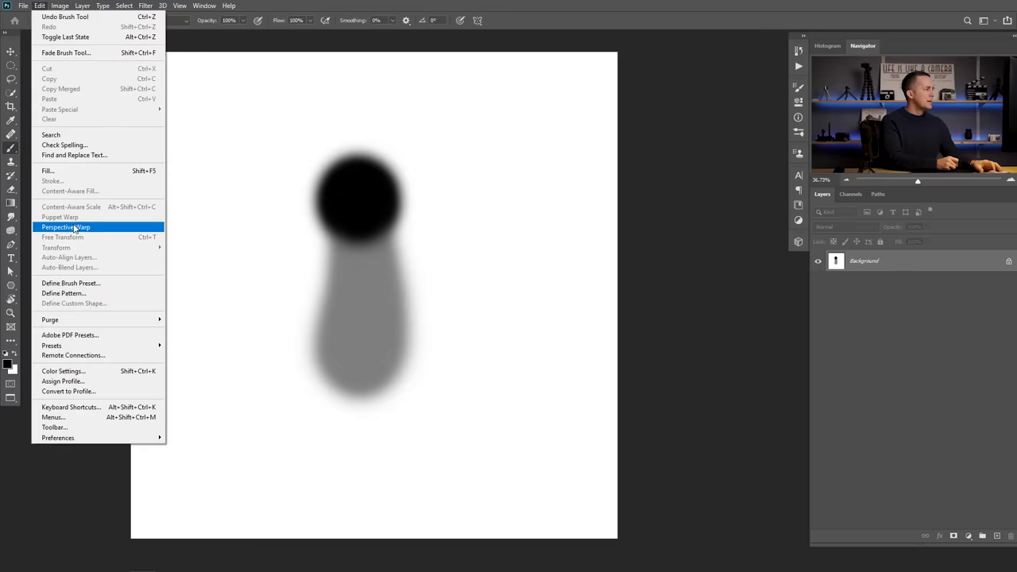
click(72, 283)
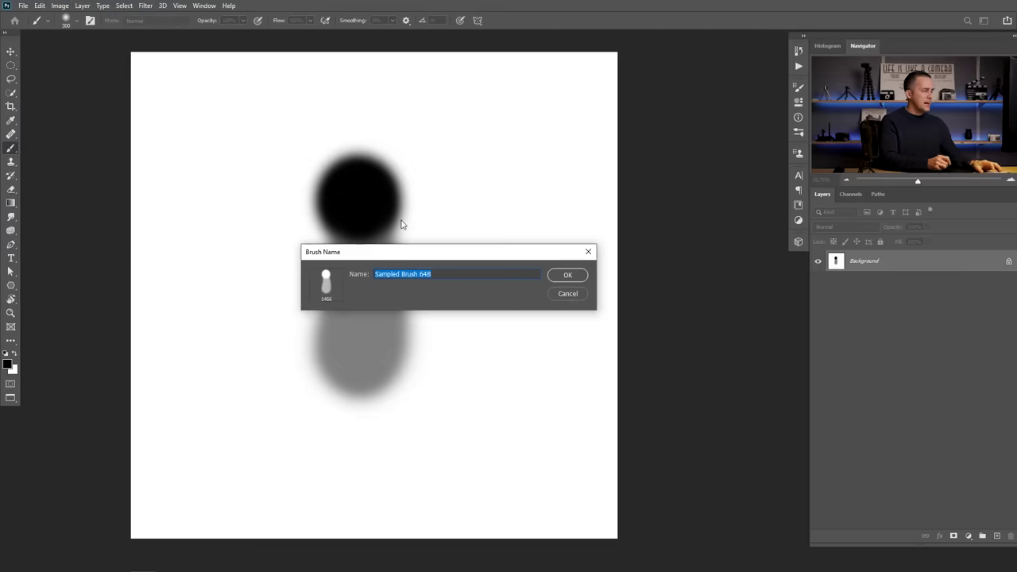
click(568, 276)
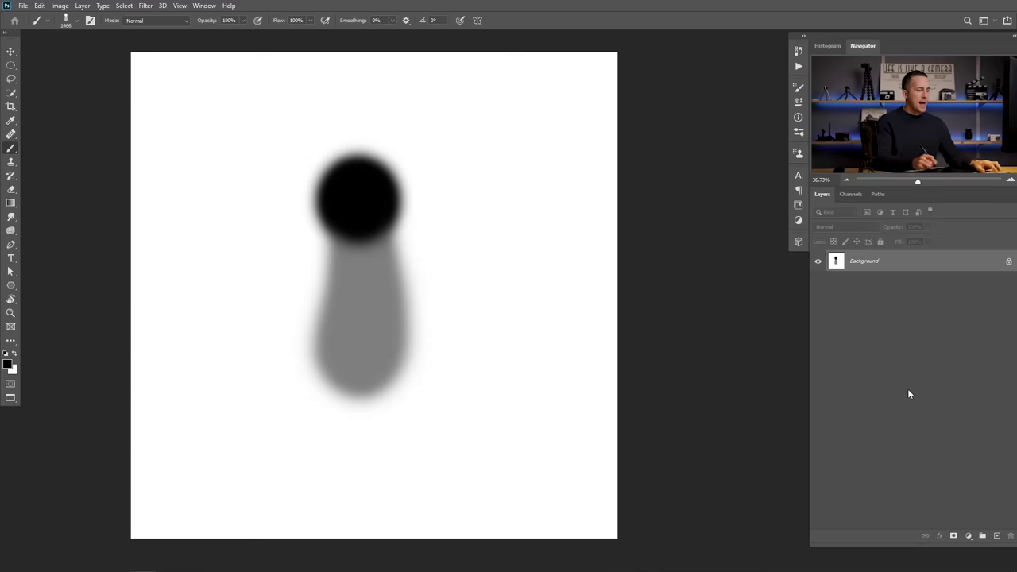
Unlock the Background layer and add a new empty layer above it.
key(shift+F5)
key(Escape)
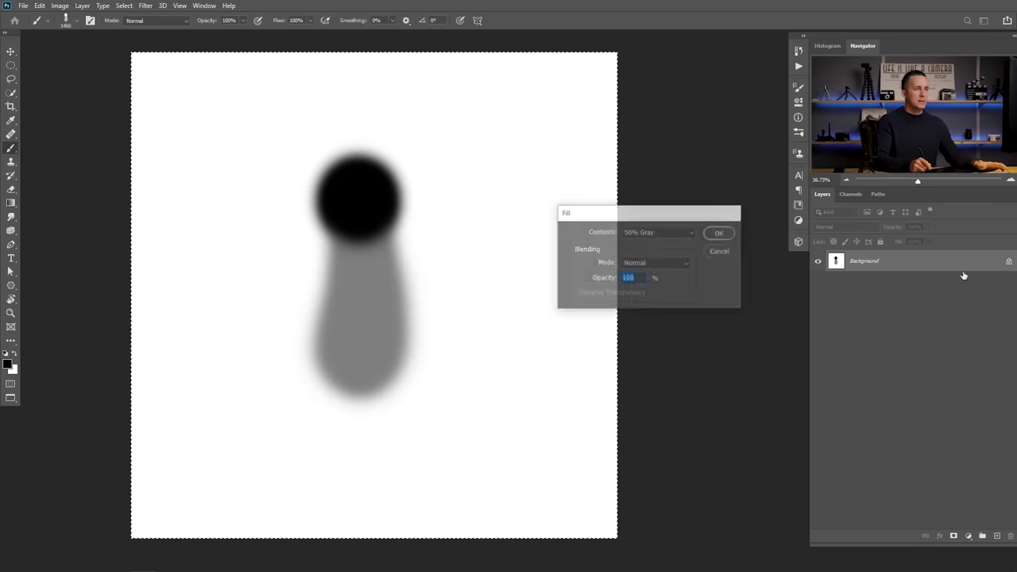
click(1010, 262)
click(997, 535)
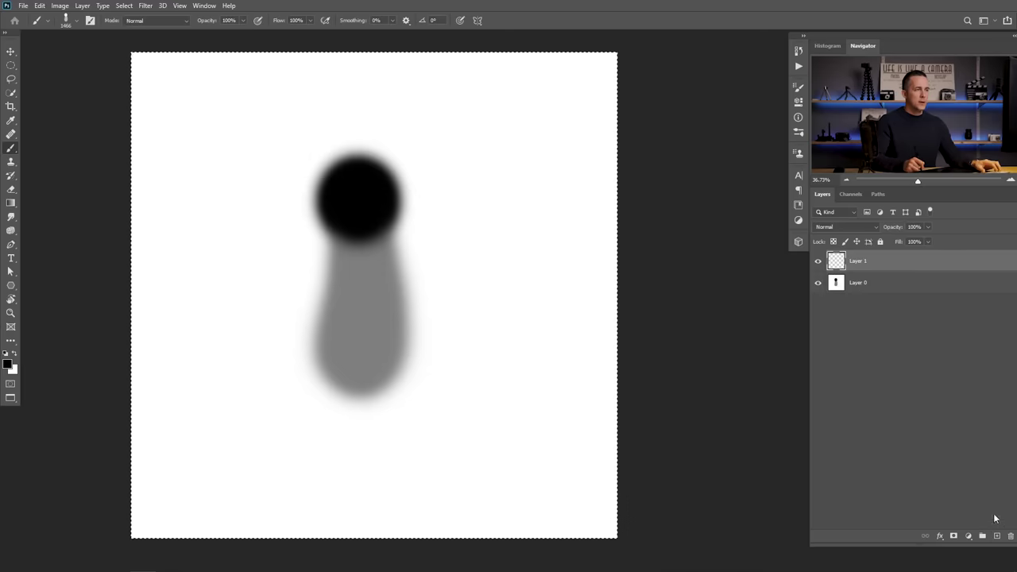
Fill Layer 0 with the white background colour to cover the painted shape.
click(842, 283)
key(ctrl+d)
key(ctrl+BackSpace)
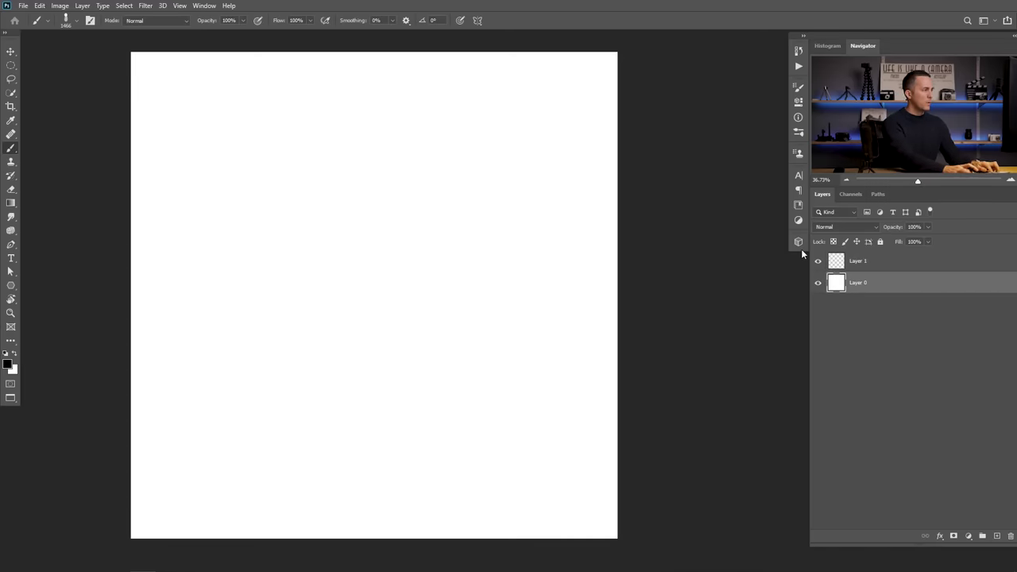
Stamp the new brush five times in black on Layer 1 in an overlapping row across the canvas.
click(859, 261)
drag(308, 278, 482, 289)
key(ctrl+z)
click(294, 262)
click(352, 258)
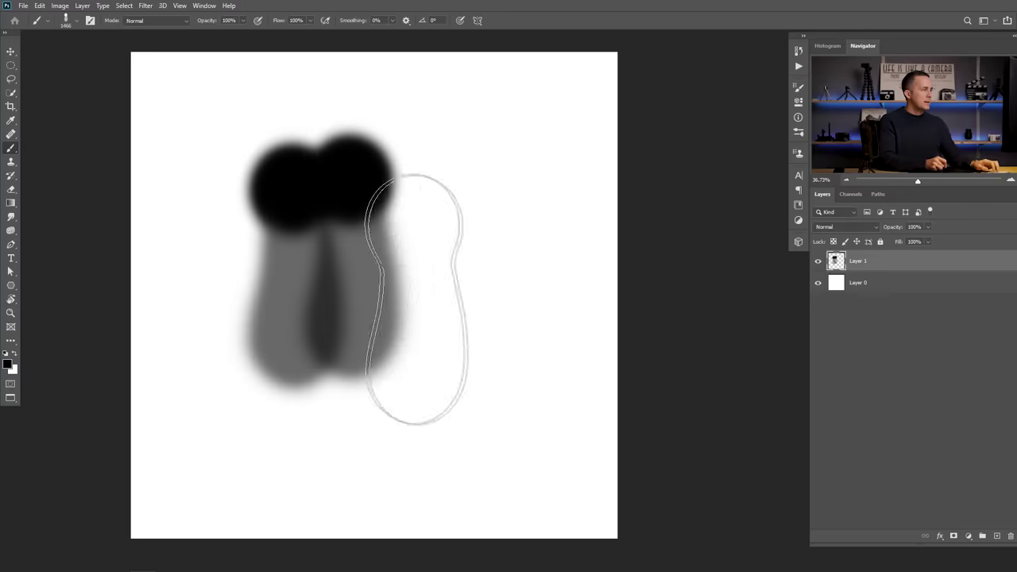
click(405, 247)
click(470, 245)
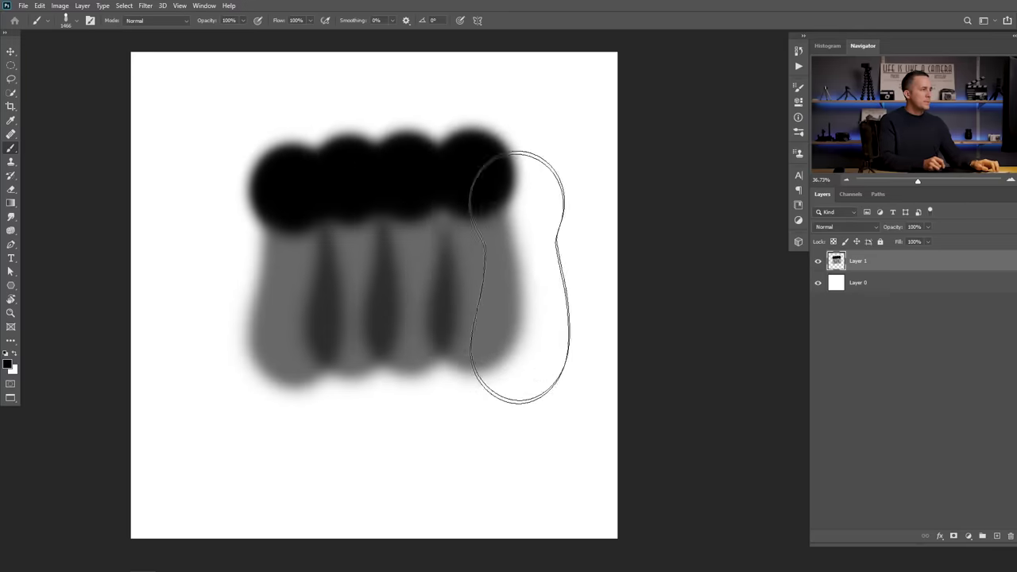
click(541, 242)
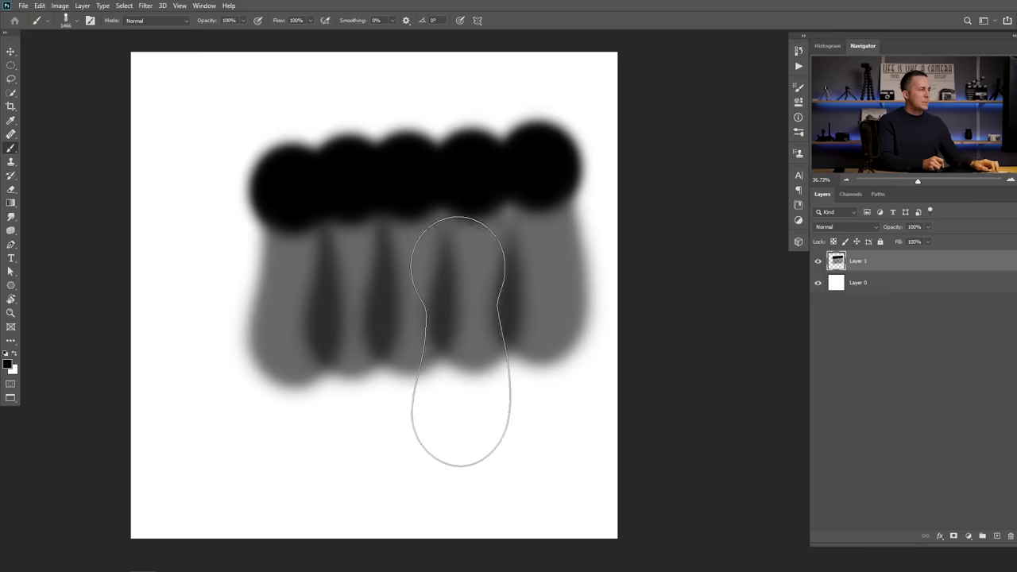
Set the foreground colour to a bright orange-yellow (R 255, G 180, B 0).
click(8, 364)
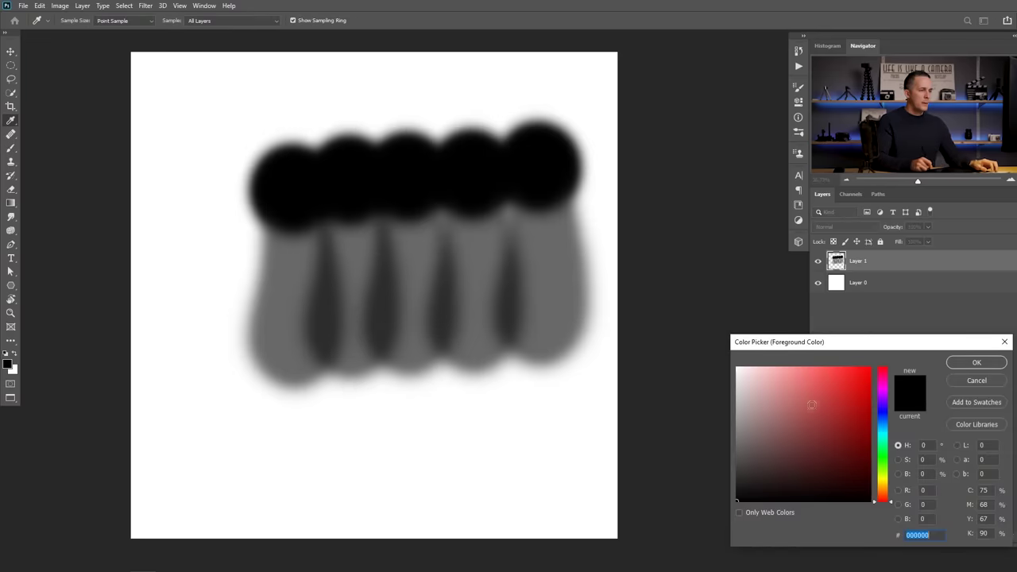
drag(880, 460, 882, 489)
click(867, 378)
click(977, 362)
Stamp the brush five times in orange across the black row, and clear everything from Layer 1.
click(247, 272)
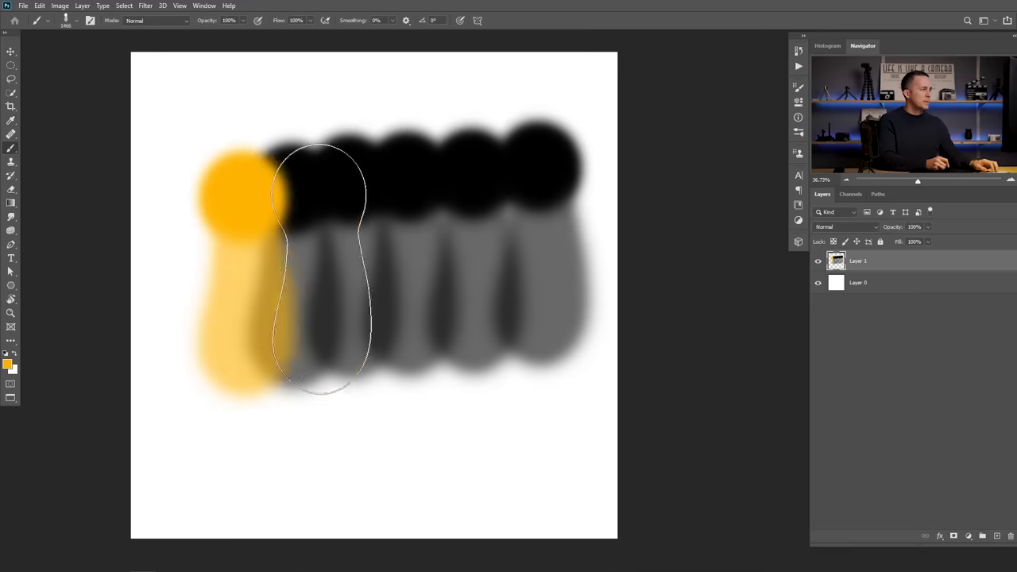
click(321, 267)
click(398, 269)
click(459, 269)
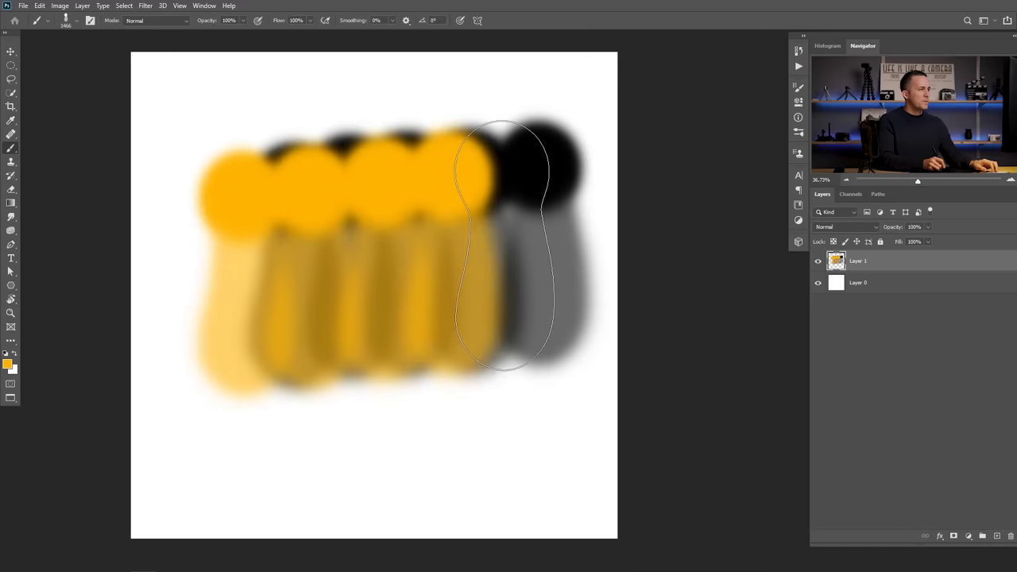
click(515, 268)
key(Delete)
key(ctrl+d)
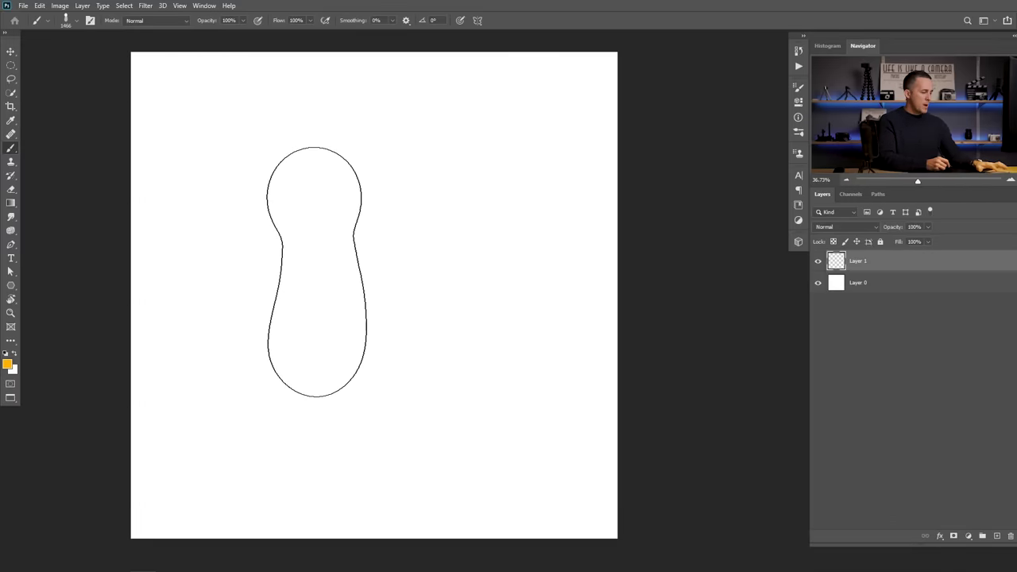
Enable Shape Dynamics with the angle jitter at 100%, and undo a large orange test stroke.
key(F5)
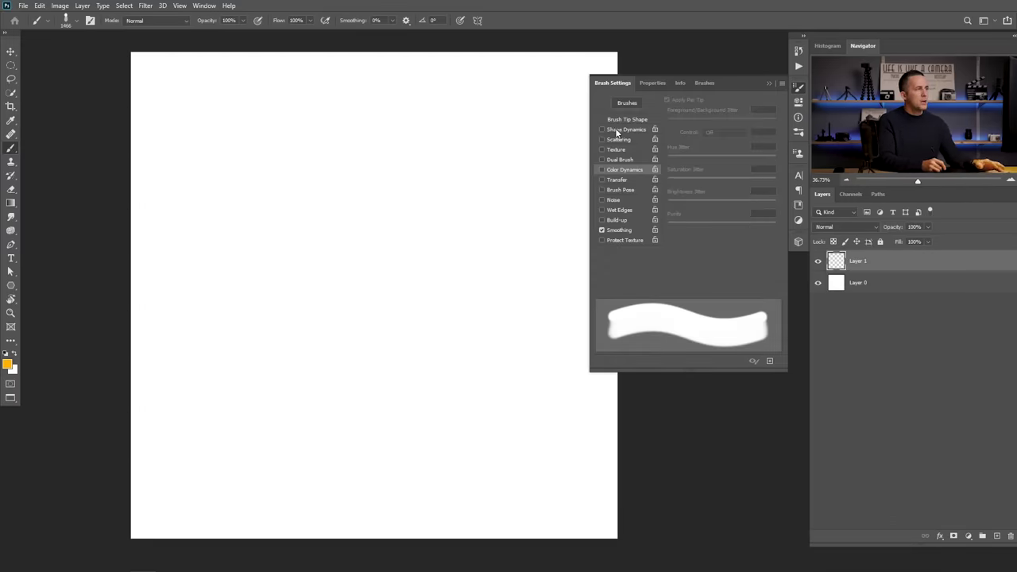
click(618, 130)
drag(669, 195, 776, 196)
mouse_move(384, 250)
mouse_down()
mouse_move(322, 313)
mouse_move(261, 288)
mouse_move(346, 210)
mouse_move(437, 268)
mouse_move(424, 318)
mouse_up()
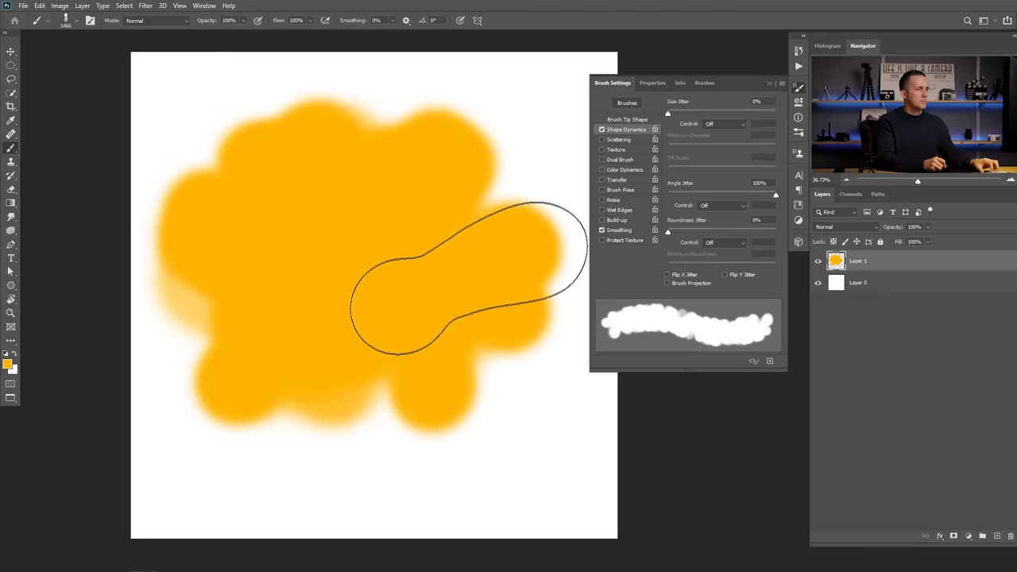
key(ctrl+z)
Set the brush tip spacing to 70% and paint large orange test strokes across the canvas.
click(628, 120)
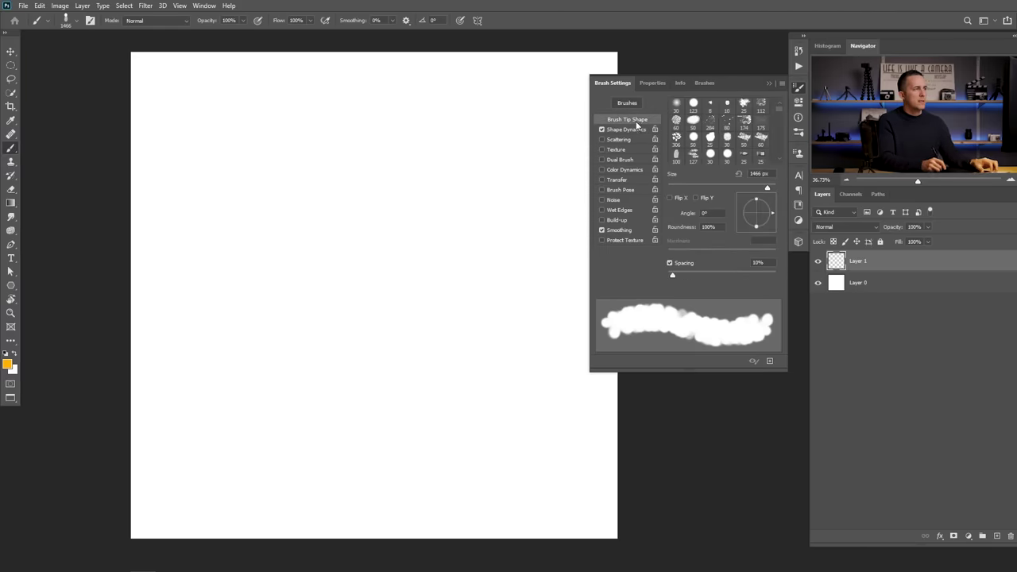
drag(685, 276, 704, 275)
mouse_move(488, 272)
mouse_down()
mouse_move(357, 374)
mouse_move(466, 183)
mouse_move(214, 241)
mouse_move(399, 302)
mouse_up()
scroll(400, 303, down, 4)
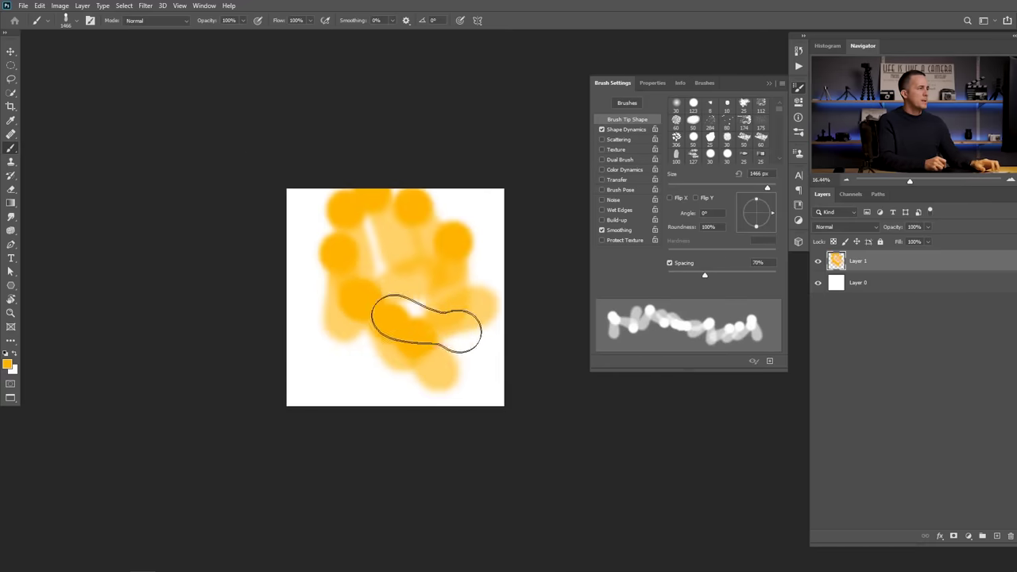
mouse_move(454, 321)
mouse_down()
mouse_move(454, 293)
mouse_move(477, 262)
mouse_up()
drag(395, 280, 438, 281)
Undo the last stroke and reduce the brush size to 200 px.
key(ctrl+z)
key(bracketleft)
key(bracketleft)
key(bracketleft)
key(bracketleft)
key(bracketleft)
key(bracketleft)
key(bracketleft)
key(bracketleft)
key(bracketleft)
key(bracketleft)
key(bracketleft)
key(bracketleft)
key(bracketleft)
Paint several winding orange strokes with the smaller brush, and clear all paint from Layer 1.
drag(437, 334, 524, 292)
drag(460, 211, 367, 238)
drag(222, 309, 266, 362)
drag(333, 203, 380, 286)
mouse_move(448, 410)
mouse_down()
mouse_move(502, 414)
mouse_move(538, 274)
mouse_move(503, 145)
mouse_move(241, 185)
mouse_up()
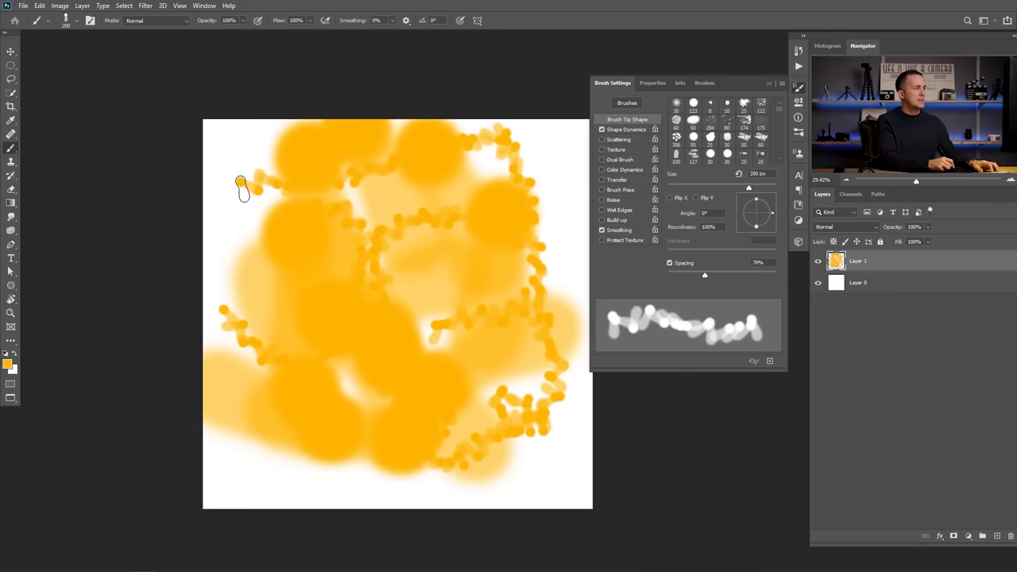
drag(371, 274, 381, 279)
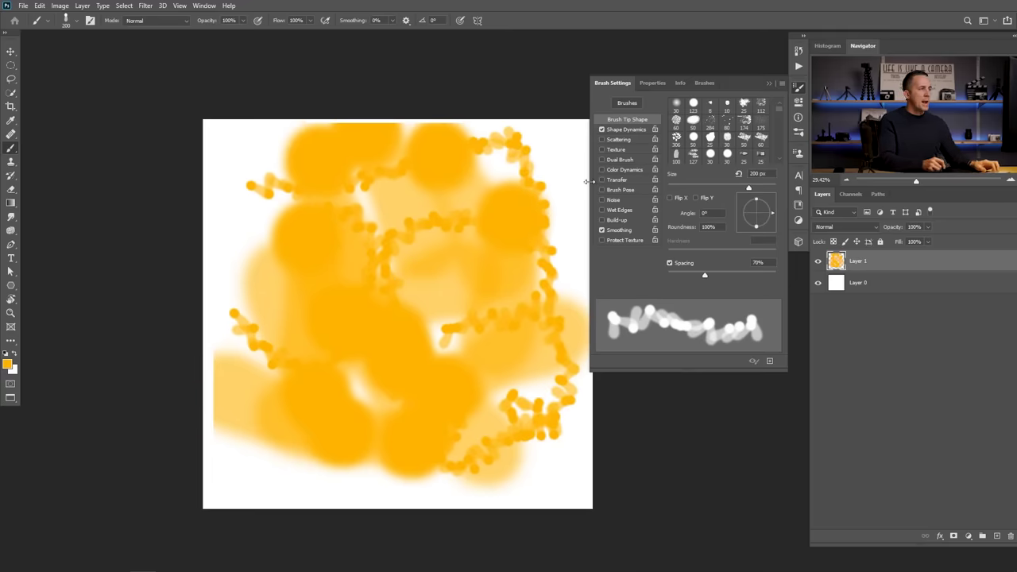
key(Delete)
key(ctrl+d)
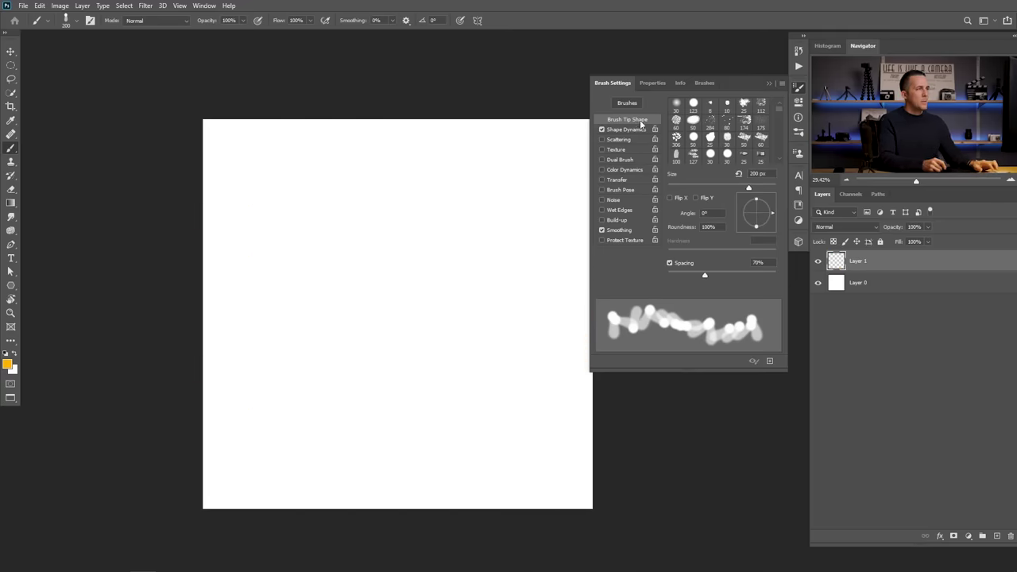
Set the Shape Dynamics angle jitter to 0% and its control to Direction.
click(619, 131)
drag(776, 195, 652, 196)
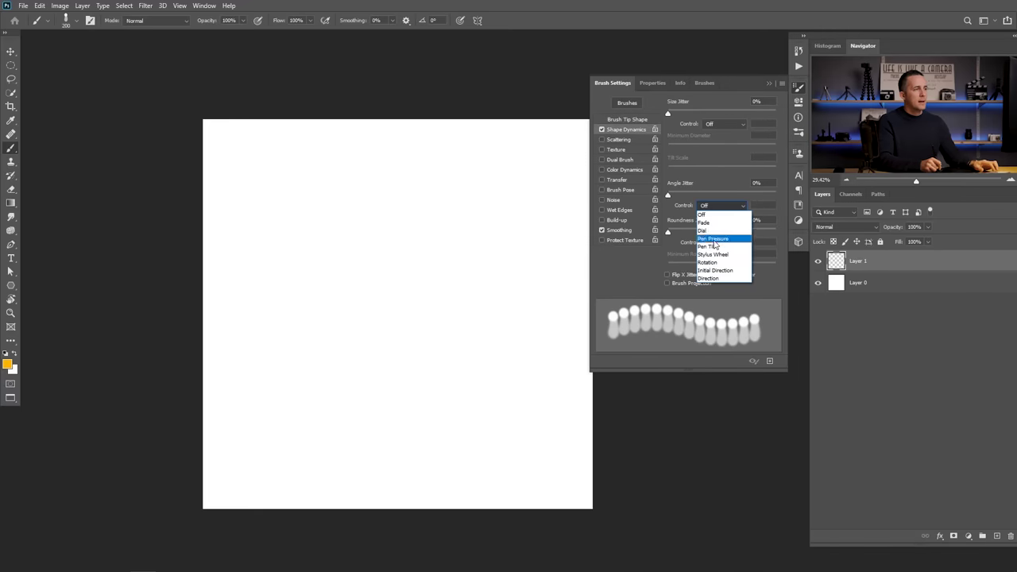
click(711, 279)
Paint a large oval ring and a smaller loop beside it to test the direction control, and clear them.
mouse_move(273, 272)
mouse_down()
mouse_move(298, 233)
mouse_move(346, 212)
mouse_move(386, 214)
mouse_move(419, 240)
mouse_up()
mouse_move(428, 308)
mouse_down()
mouse_move(404, 343)
mouse_move(347, 360)
mouse_move(288, 343)
mouse_move(257, 294)
mouse_up()
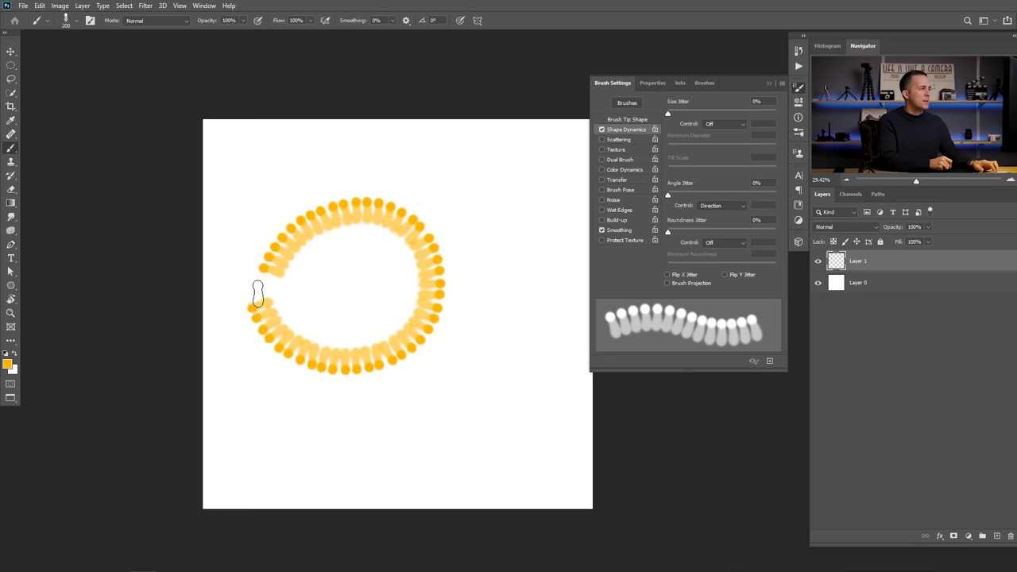
mouse_move(529, 213)
mouse_down()
mouse_move(448, 282)
mouse_move(537, 307)
mouse_move(487, 224)
mouse_up()
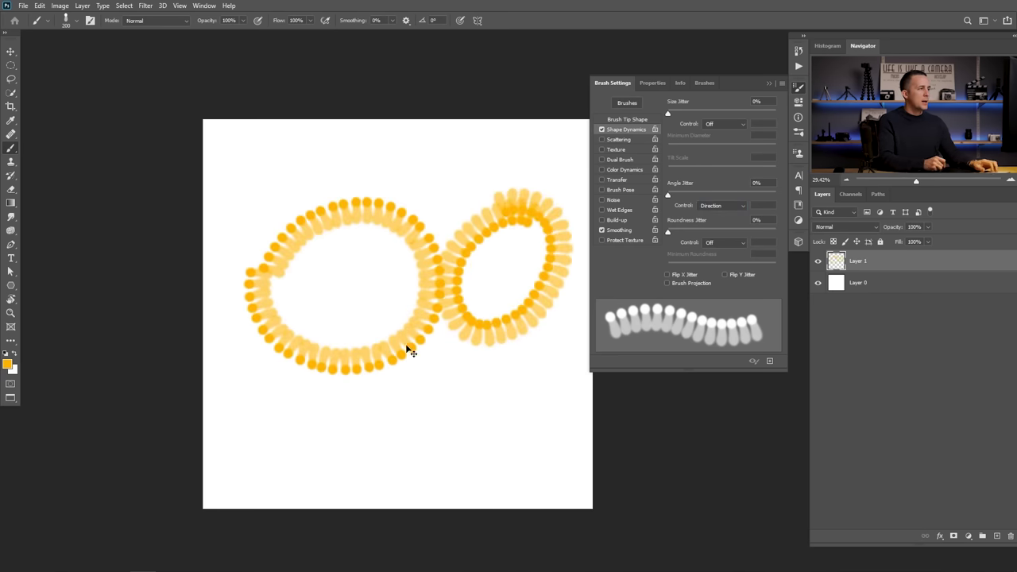
key(ctrl+z)
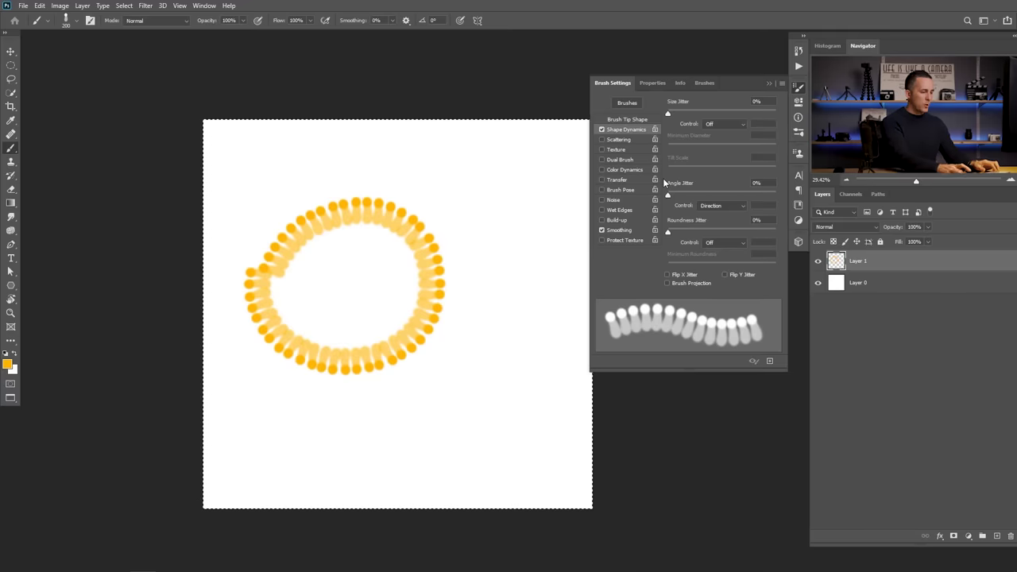
key(ctrl+z)
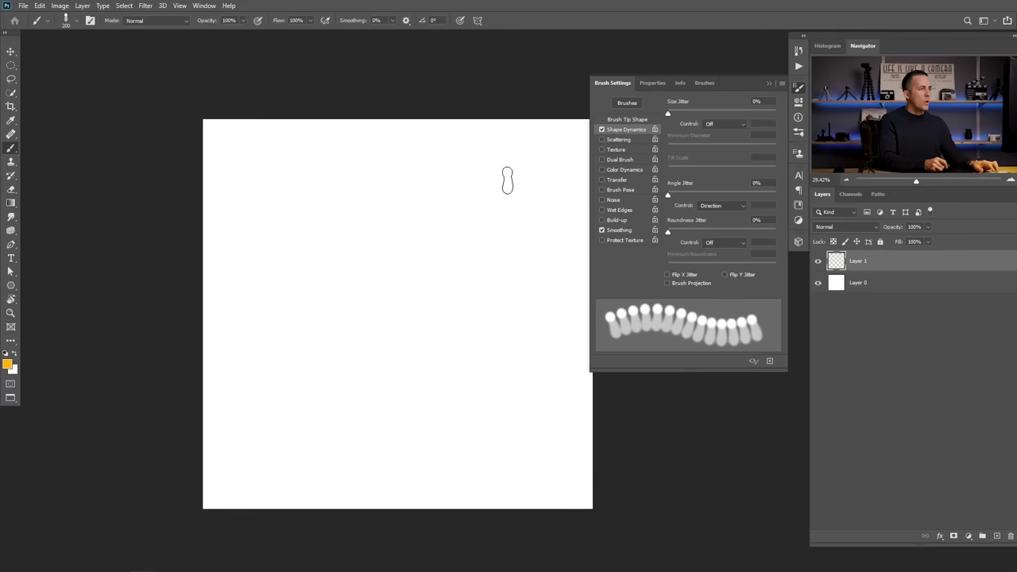
Rotate the brush tip angle to 88° and paint two concentric rings, one inside the other.
click(619, 120)
drag(775, 213, 759, 196)
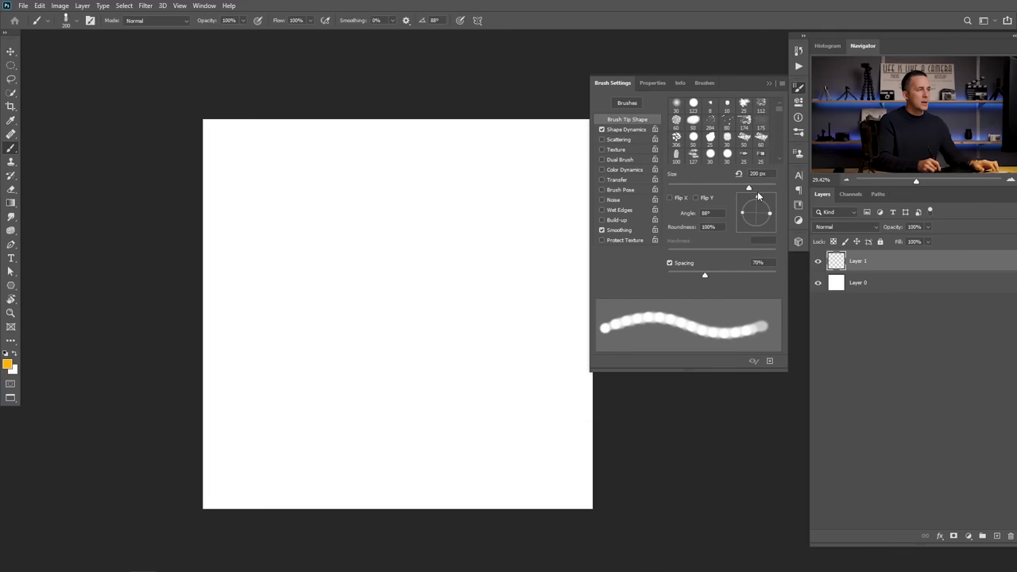
mouse_move(261, 233)
mouse_down()
mouse_move(326, 186)
mouse_move(425, 191)
mouse_move(482, 256)
mouse_move(496, 343)
mouse_move(465, 417)
mouse_move(368, 444)
mouse_move(258, 386)
mouse_move(250, 253)
mouse_up()
mouse_move(348, 239)
mouse_down()
mouse_move(351, 378)
mouse_move(405, 248)
mouse_up()
Set the brush tip angle to 127° and paint a small inner ring and a large outer ring.
drag(769, 198, 767, 205)
mouse_move(320, 284)
mouse_down()
mouse_move(392, 338)
mouse_move(341, 353)
mouse_move(312, 293)
mouse_up()
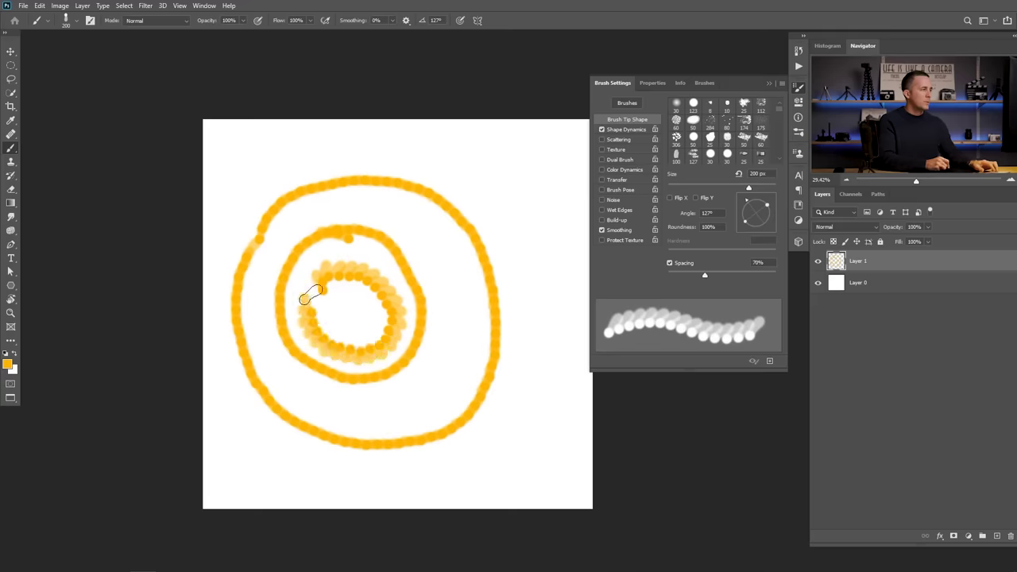
mouse_move(467, 161)
mouse_down()
mouse_move(369, 137)
mouse_move(240, 163)
mouse_move(214, 269)
mouse_move(281, 410)
mouse_move(387, 471)
mouse_move(533, 345)
mouse_move(503, 211)
mouse_move(447, 144)
mouse_up()
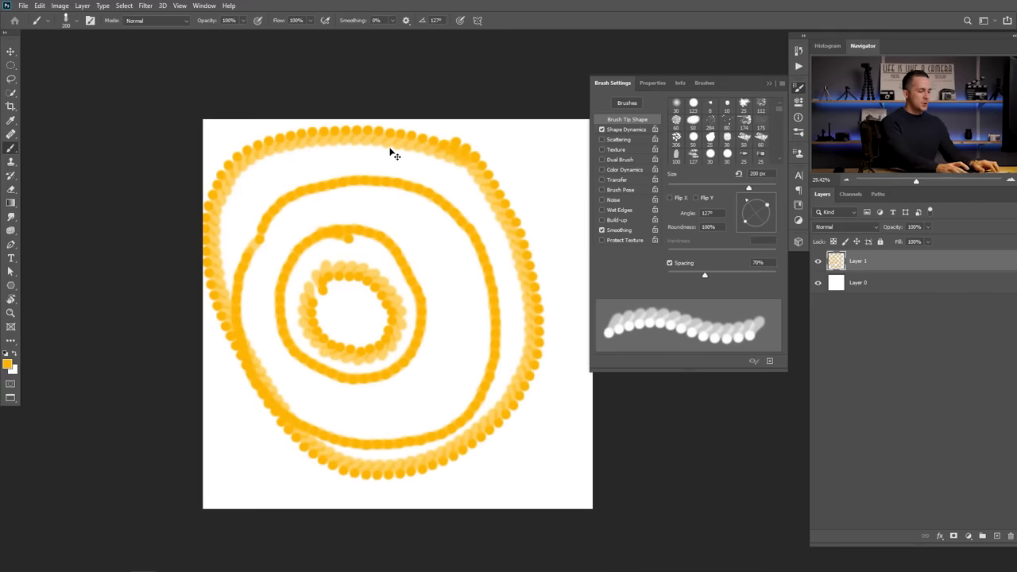
Clear Layer 1 and paint two nested oval rings with the angled brush tip.
key(ctrl+a)
key(ctrl+x)
mouse_move(358, 218)
mouse_down()
mouse_move(275, 314)
mouse_move(382, 395)
mouse_move(420, 273)
mouse_move(350, 205)
mouse_up()
mouse_move(332, 297)
mouse_down()
mouse_move(336, 231)
mouse_move(320, 266)
mouse_move(324, 306)
mouse_move(339, 335)
mouse_move(387, 357)
mouse_up()
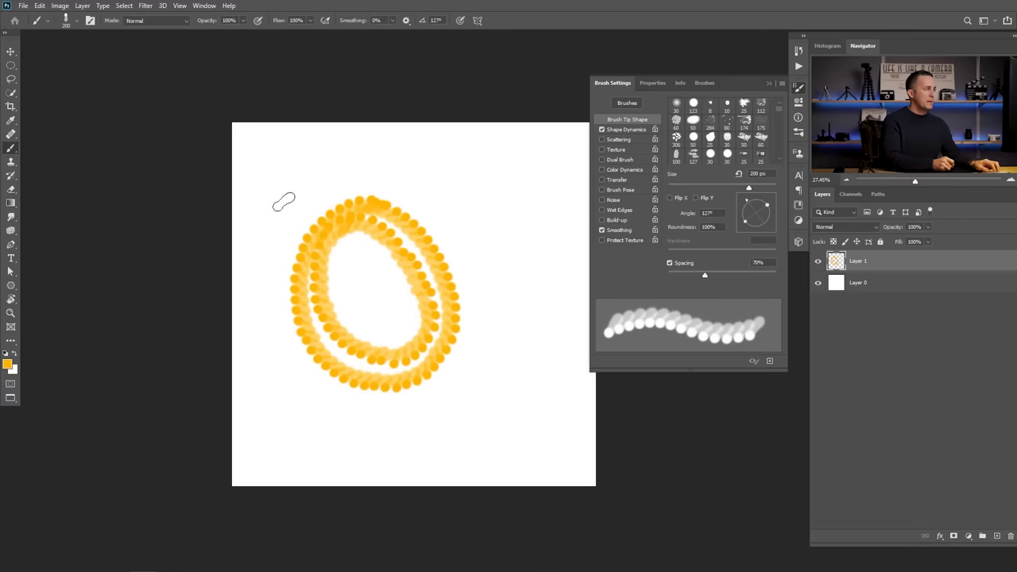
click(39, 6)
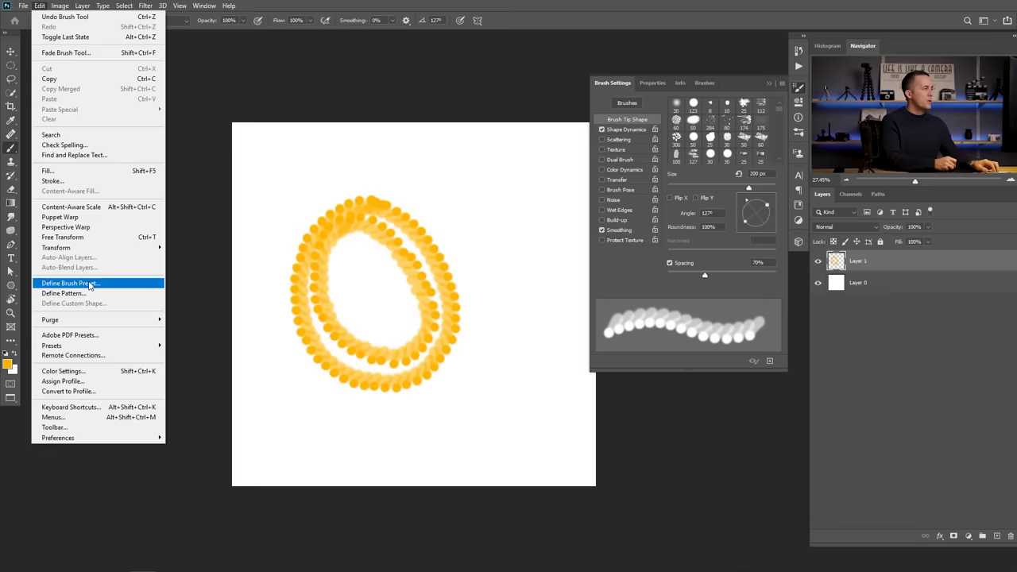
click(79, 284)
key(Return)
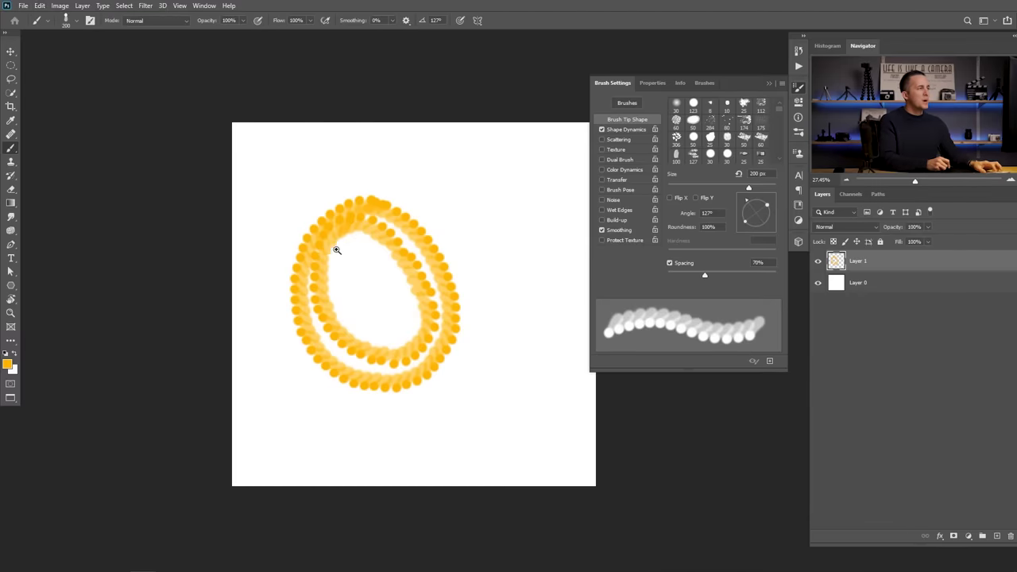
Hide the white Layer 0 and add a new empty layer directly above it.
scroll(331, 222, up, 2)
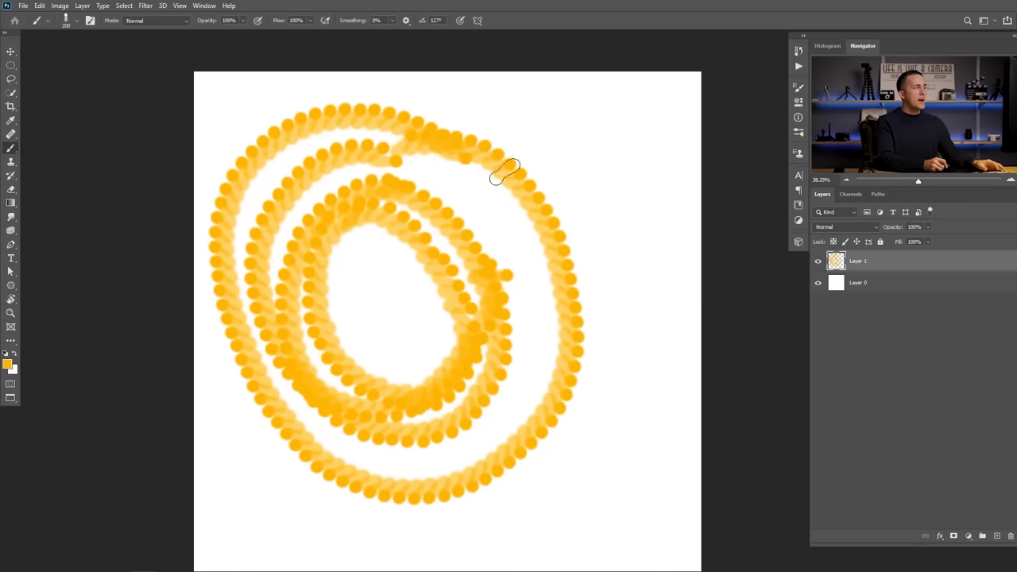
click(819, 282)
click(898, 285)
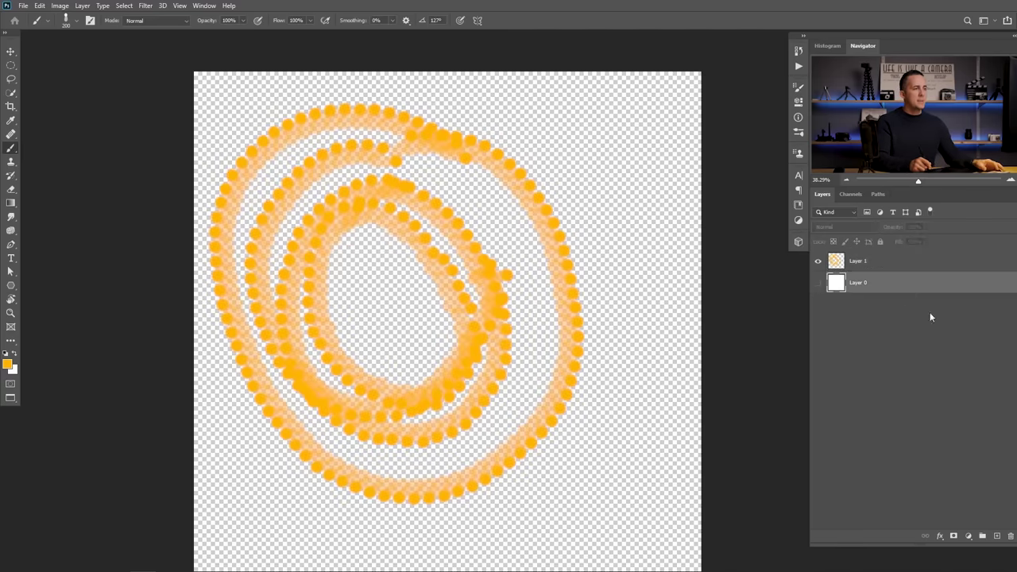
click(998, 538)
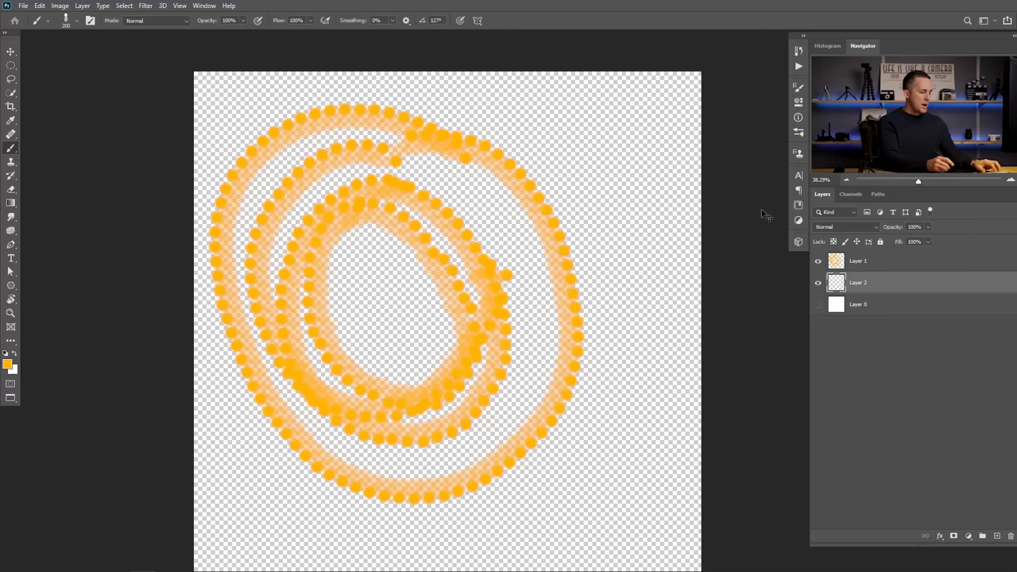
Delete all the painted orange rings from Layer 1.
click(836, 256)
key(ctrl+a)
key(Delete)
key(ctrl+d)
Fill the empty Layer 2 with the orange foreground colour ffb400.
click(843, 279)
click(8, 362)
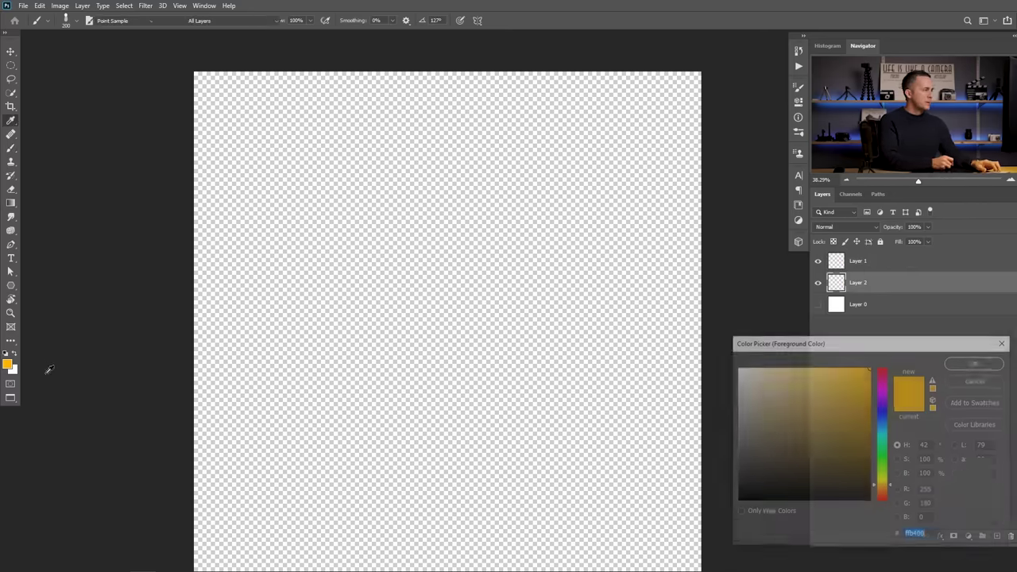
click(977, 361)
key(alt+BackSpace)
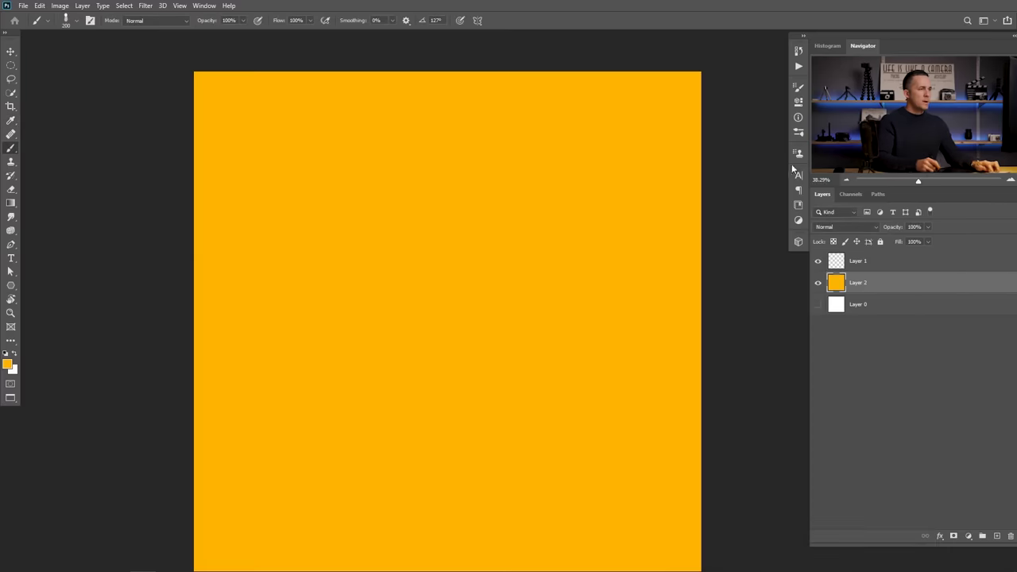
Outline a large freehand triangle with the Lasso tool on Layer 1 and fill it with black.
key(alt+bracketright)
right_click(427, 286)
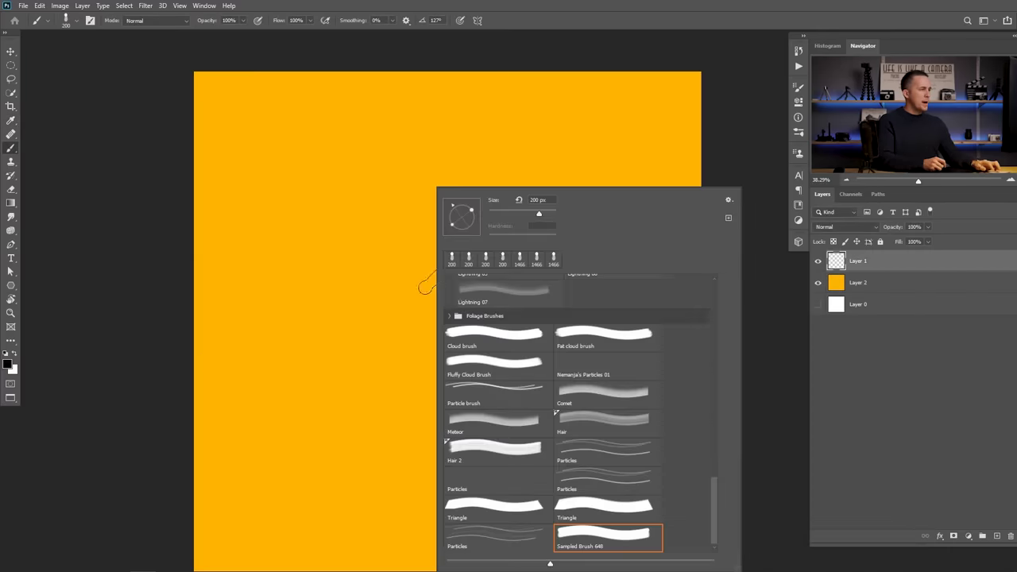
key(Escape)
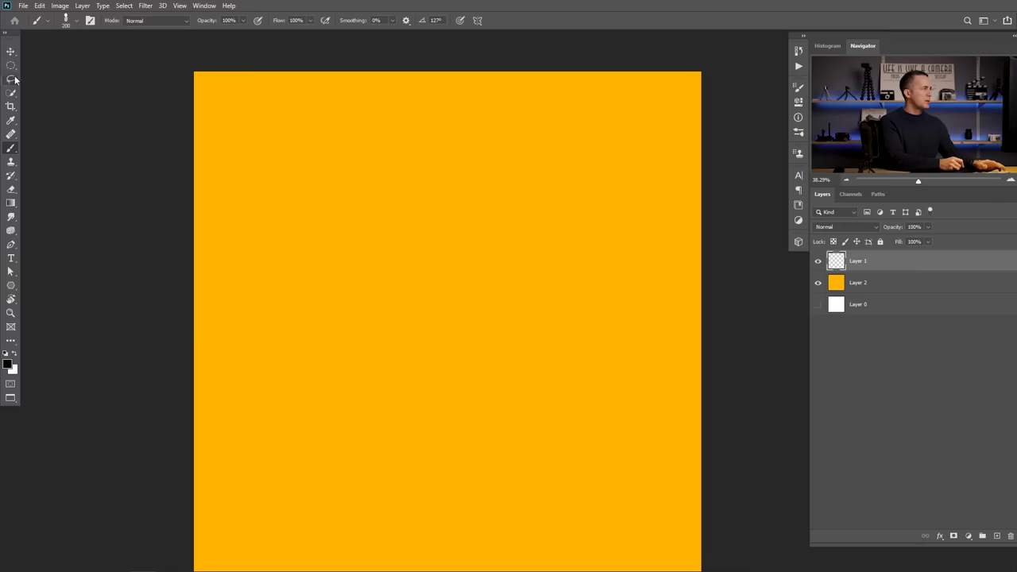
click(12, 79)
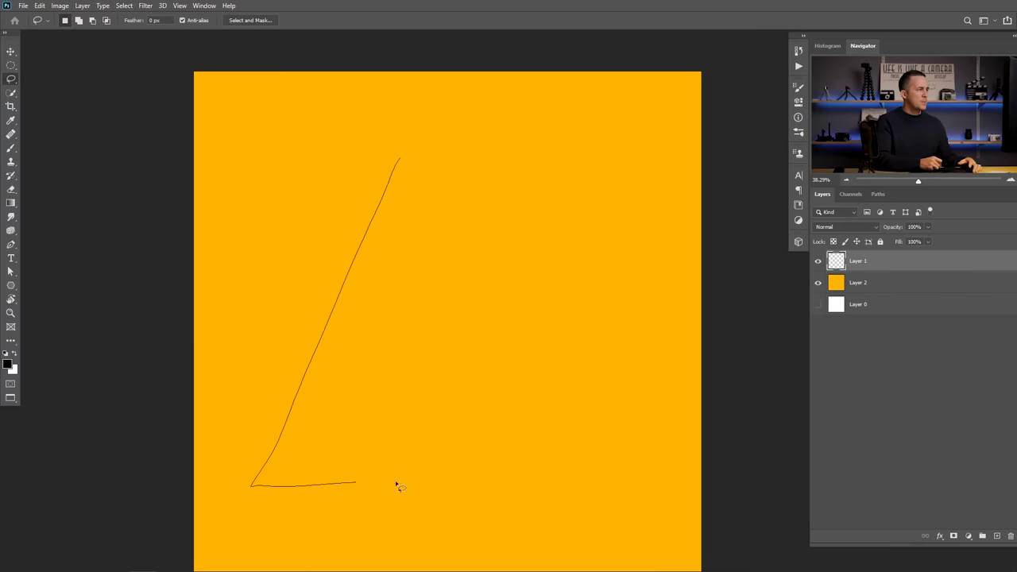
drag(390, 162, 396, 161)
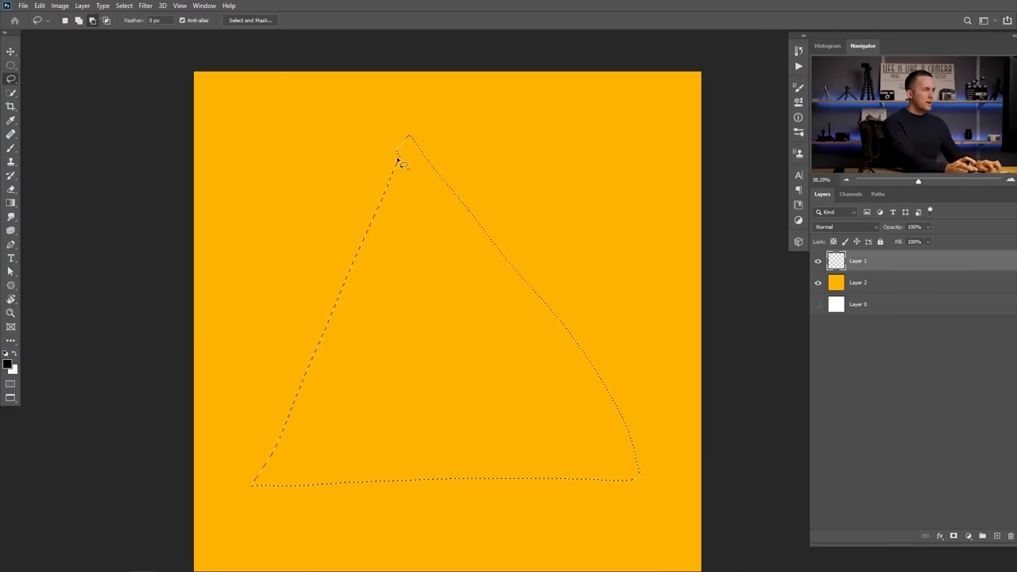
key(alt+BackSpace)
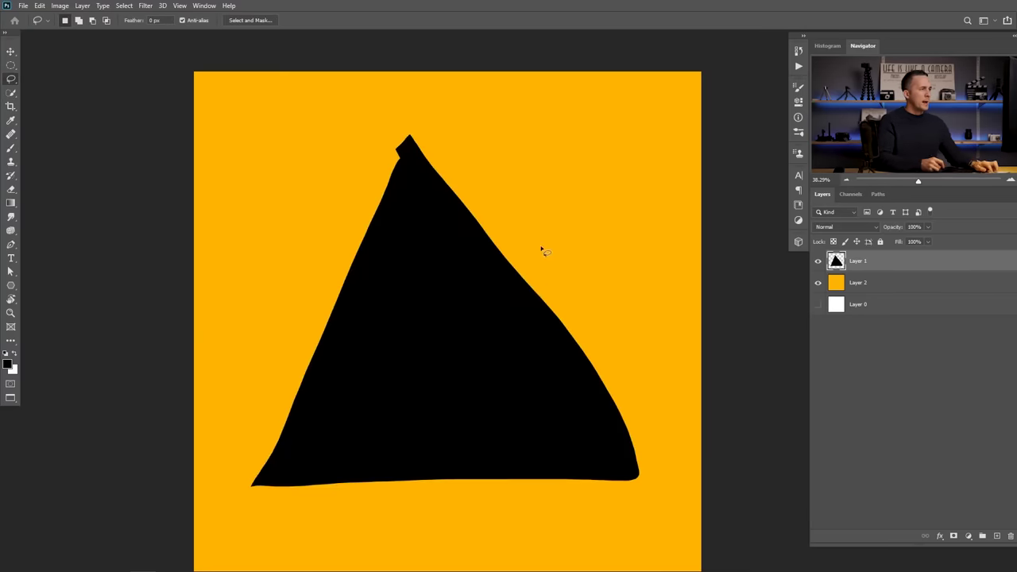
Define the black triangle over the orange background as a new brush preset, keeping the suggested name.
click(39, 6)
click(79, 282)
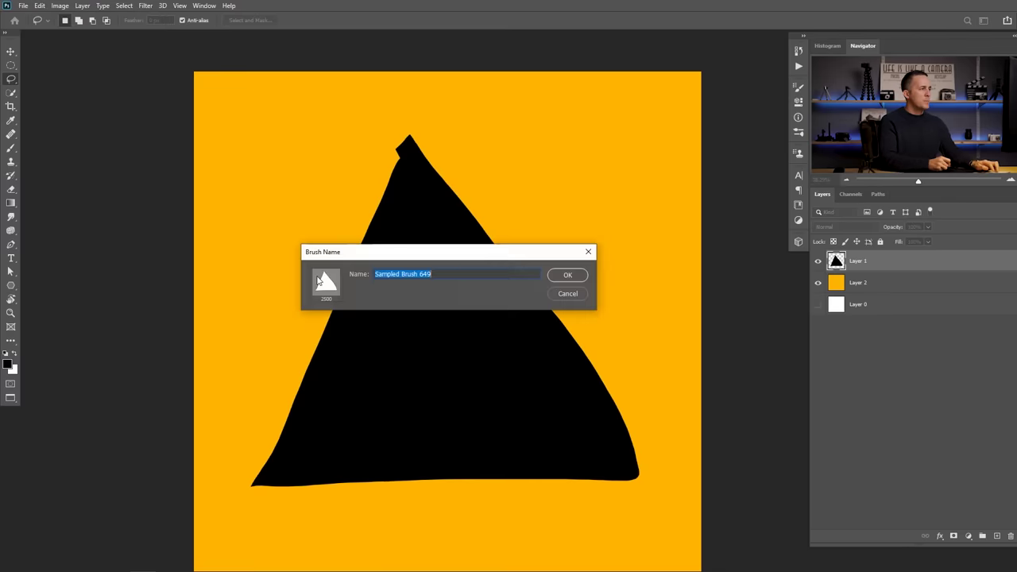
click(564, 275)
Stamp the new triangle brush four times on Layer 1 at a size of 1800 px.
key(b)
key([)
key([)
key([)
key([)
key([)
key([)
key([)
click(401, 272)
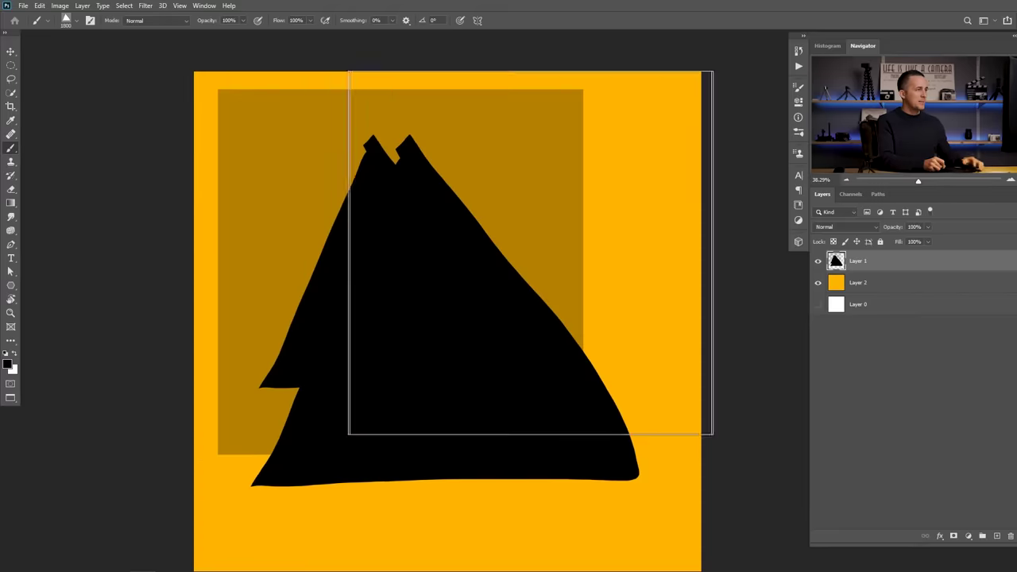
click(531, 253)
click(493, 398)
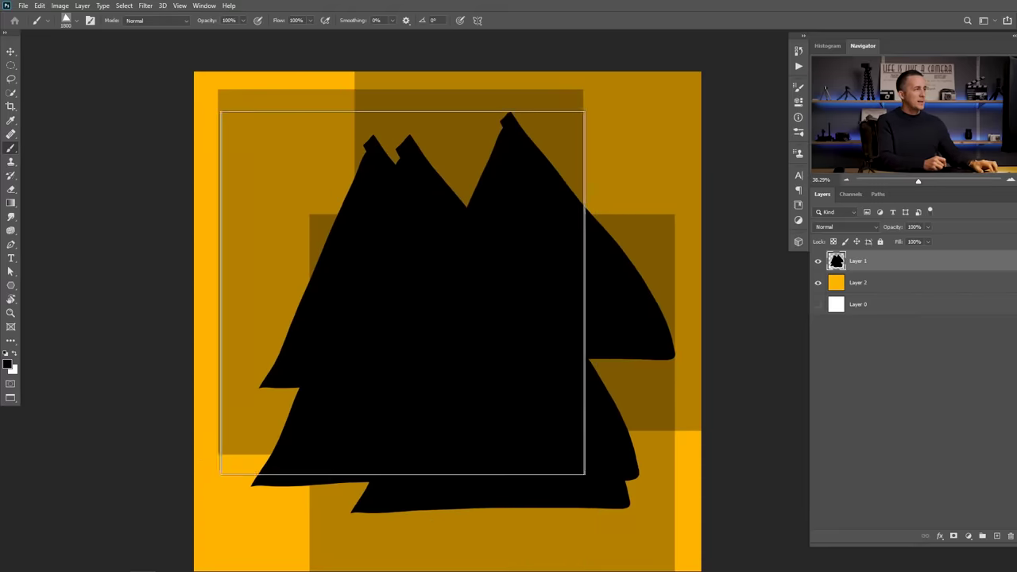
click(400, 292)
Clear everything from Layer 1 and hide the orange Layer 2.
key(ctrl+a)
key(Delete)
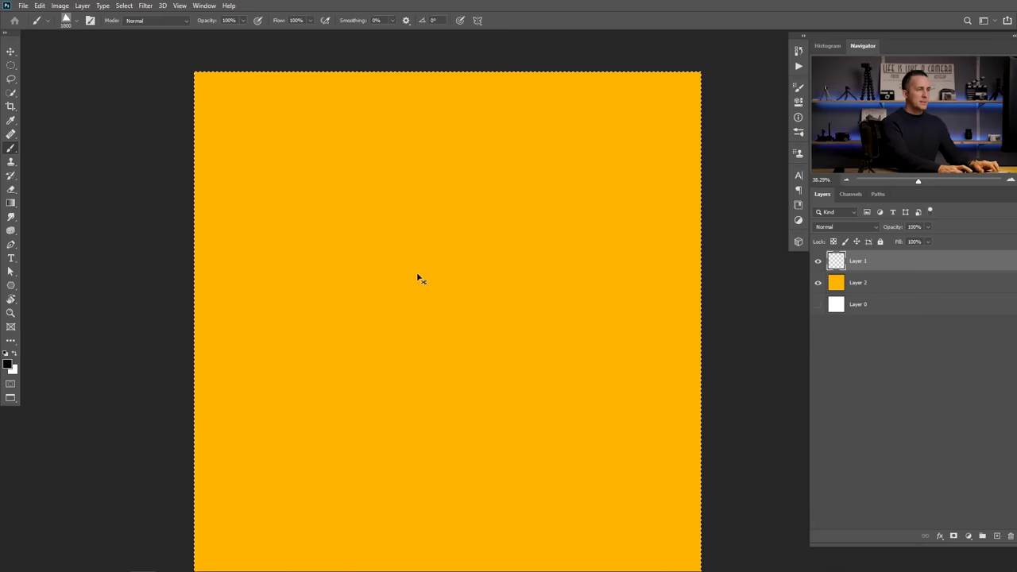
click(818, 283)
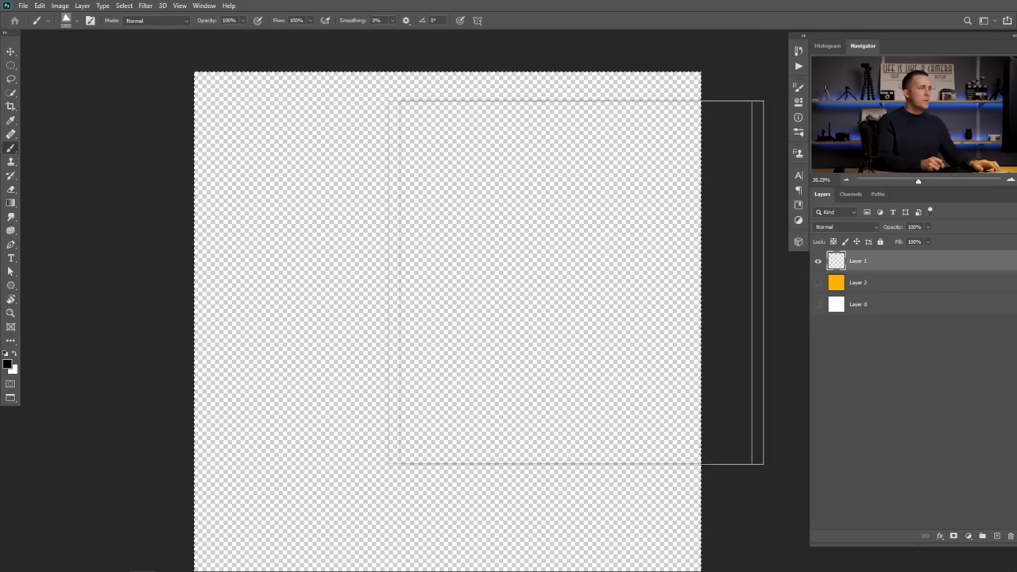
Stamp the triangle brush once on the transparent Layer 1 and keep that layer active.
click(441, 305)
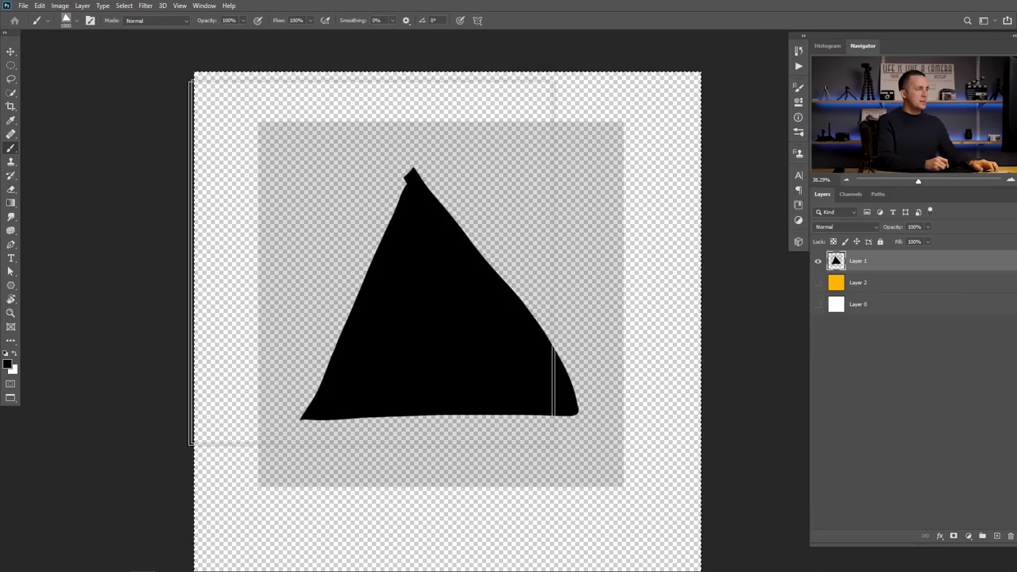
click(838, 286)
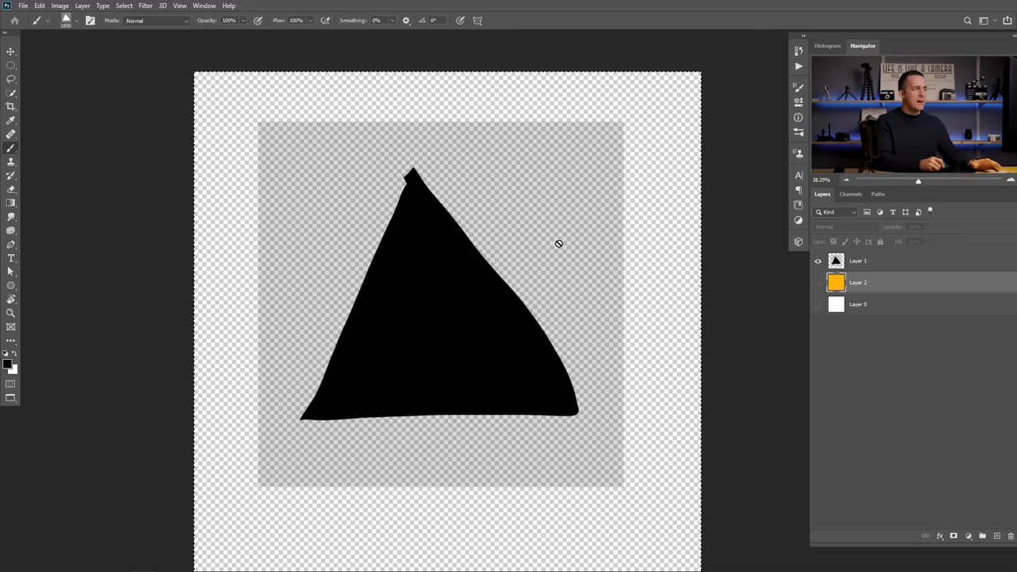
click(855, 261)
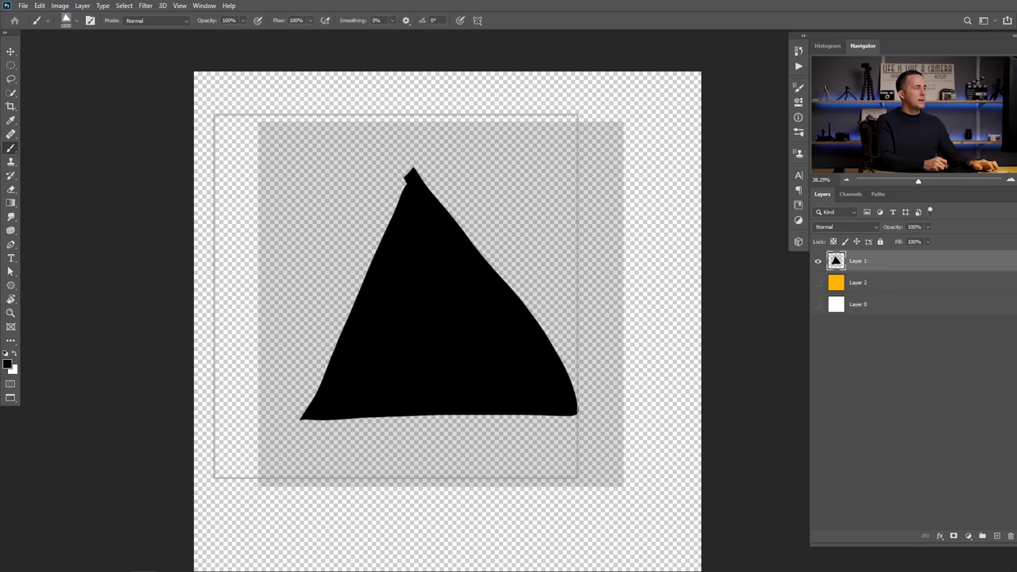
Paint a dense mass of overlapping triangle stamps on Layer 1 and replace that layer with a new empty one.
click(395, 296)
click(525, 290)
click(461, 212)
click(347, 321)
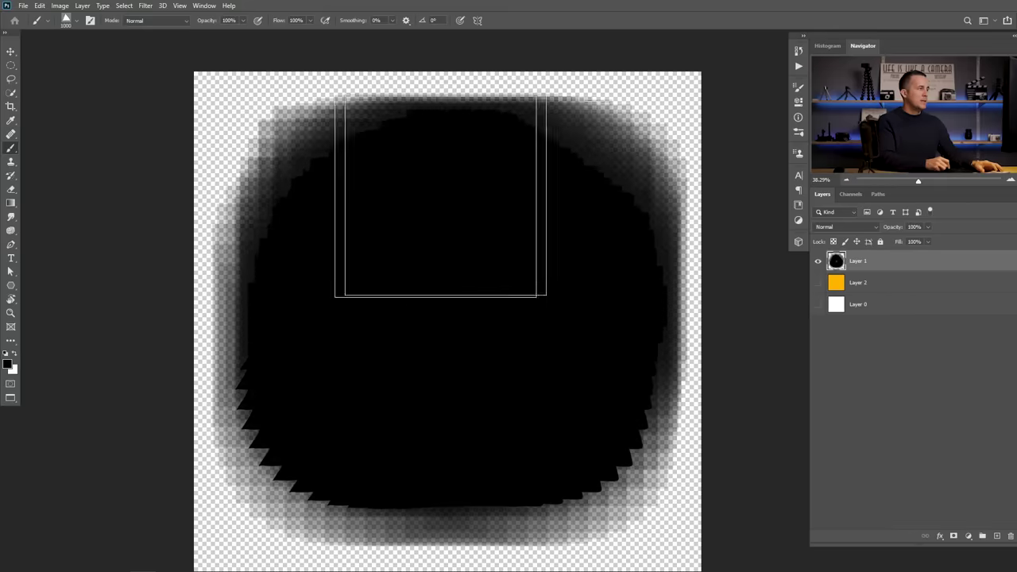
drag(441, 196, 454, 300)
key(ctrl+z)
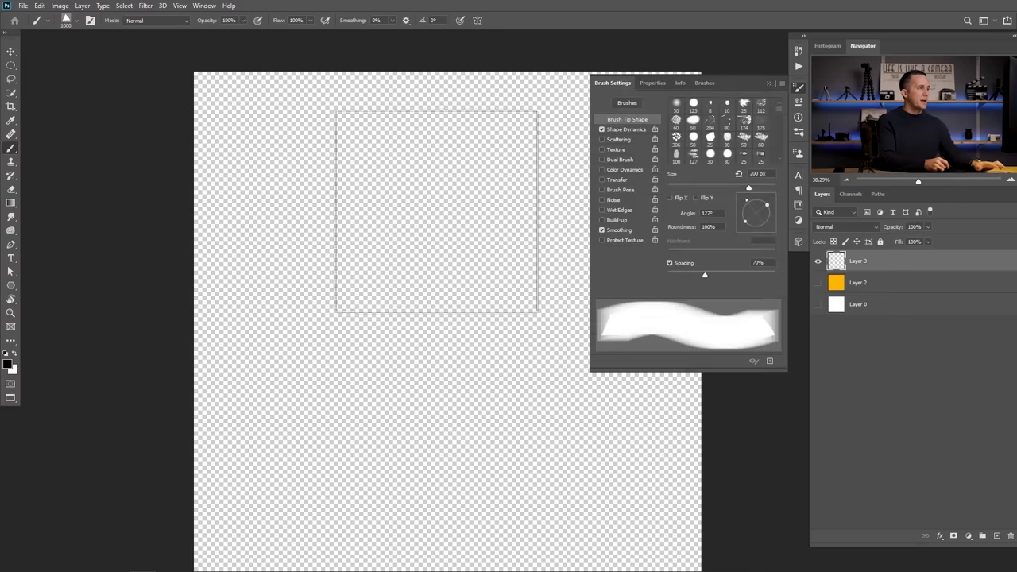
Widen the triangle brush's spacing and set its Size Jitter to 73% and Angle Jitter to 100%.
click(620, 130)
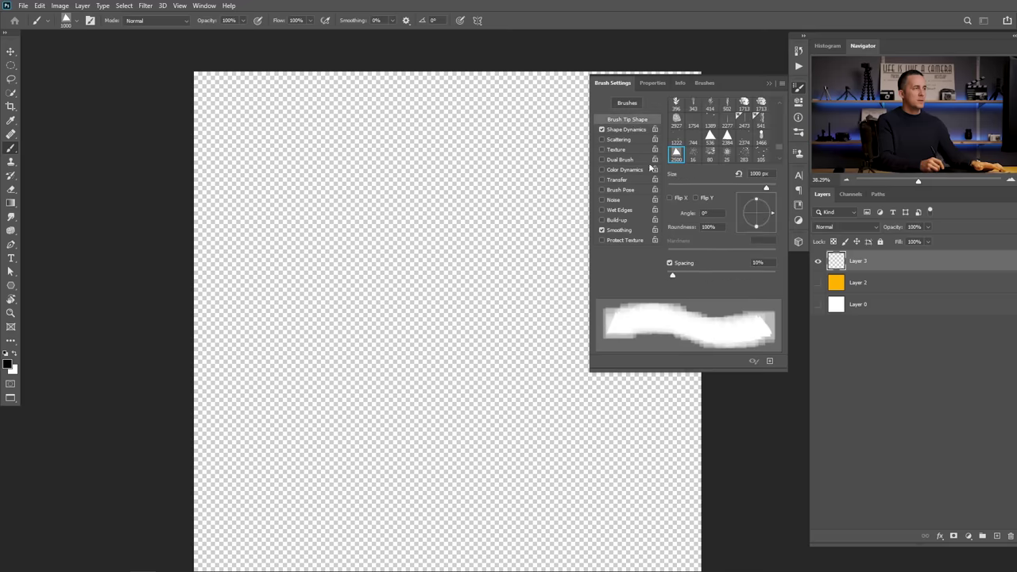
drag(672, 277, 747, 276)
drag(724, 278, 697, 276)
click(628, 129)
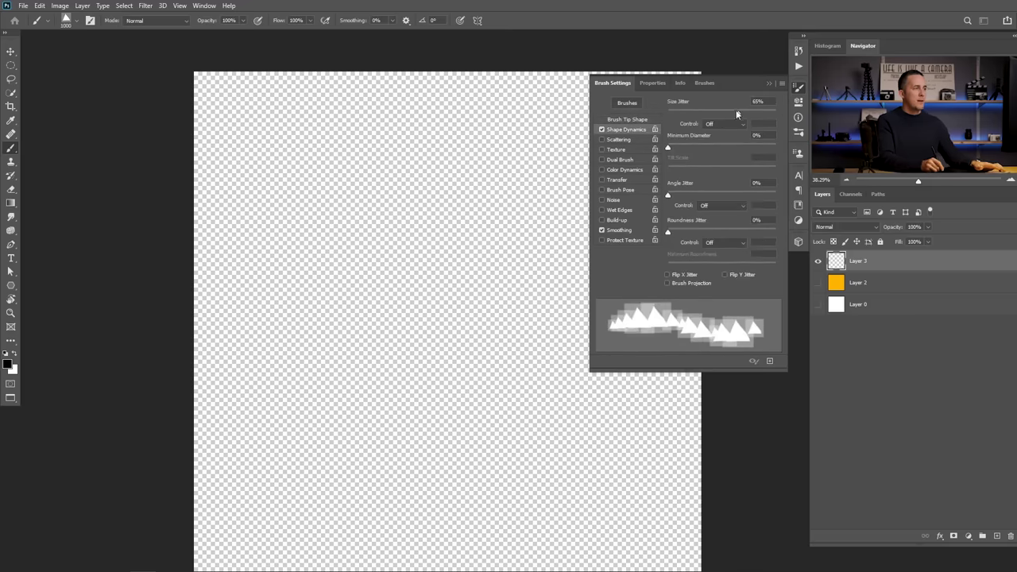
Paint large, randomly rotated triangles across Layer 3 and show the white Layer 0 beneath them.
mouse_move(412, 250)
mouse_down()
mouse_move(344, 410)
mouse_move(519, 405)
mouse_move(492, 232)
mouse_move(448, 123)
mouse_move(526, 315)
mouse_move(394, 470)
mouse_move(521, 393)
mouse_up()
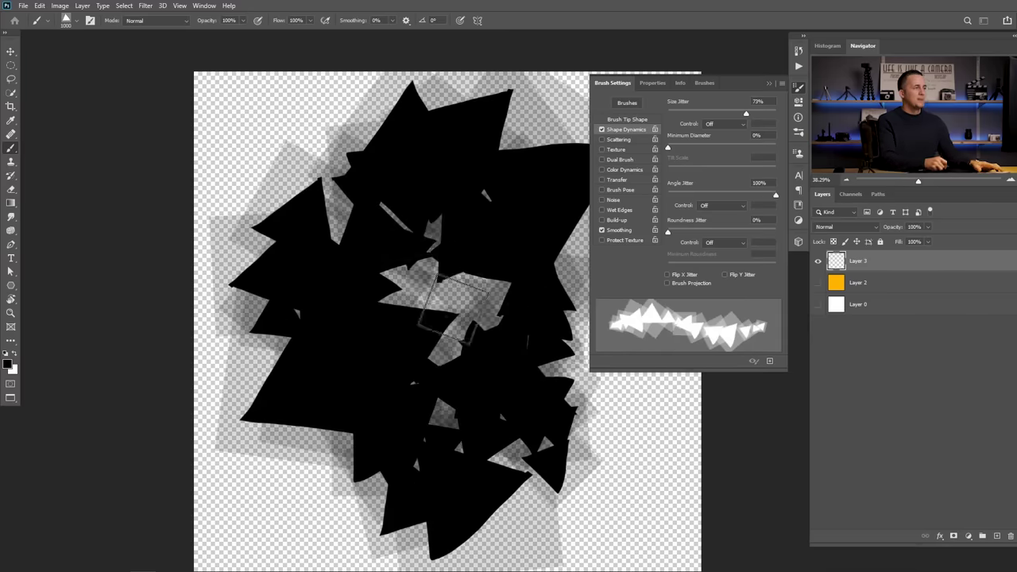
click(768, 83)
mouse_move(604, 270)
mouse_down()
mouse_move(656, 371)
mouse_move(401, 332)
mouse_up()
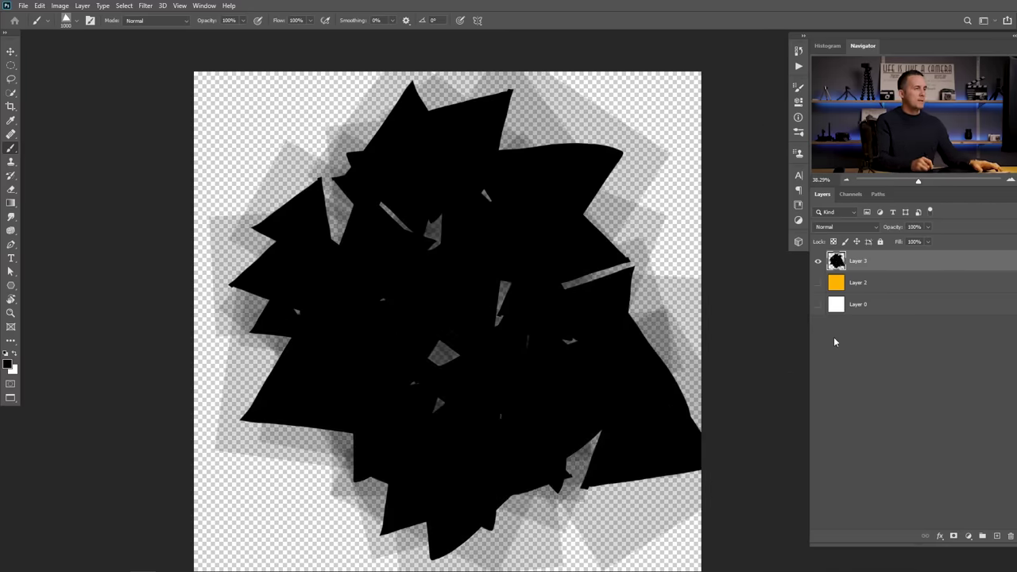
click(820, 306)
mouse_move(341, 148)
mouse_down()
mouse_move(289, 302)
mouse_move(491, 374)
mouse_move(308, 349)
mouse_up()
drag(551, 201, 447, 278)
Reduce the triangle brush to 50 px and clear all the paint from Layer 3.
key(bracketleft)
key(bracketleft)
key(bracketleft)
key(bracketleft)
key(bracketleft)
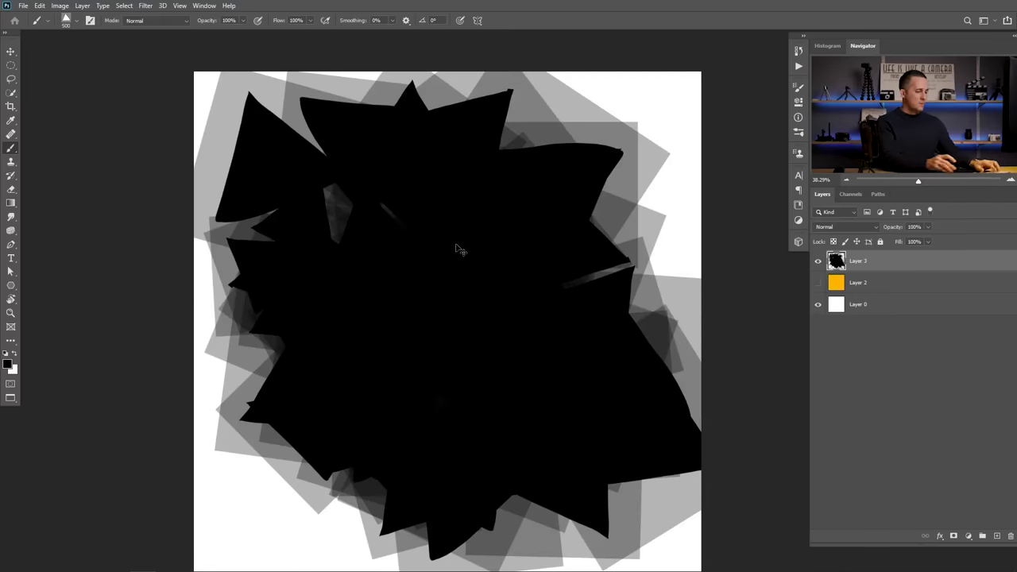
key(Delete)
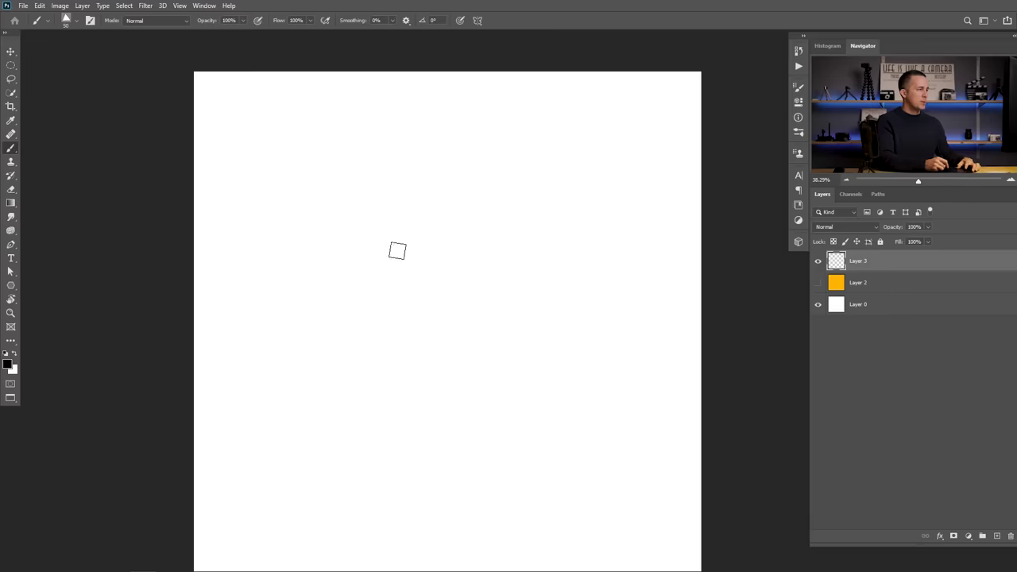
Paint thin looping and zigzag strokes on Layer 3, and add thicker curving strokes with an enlarged triangle brush.
drag(500, 251, 524, 201)
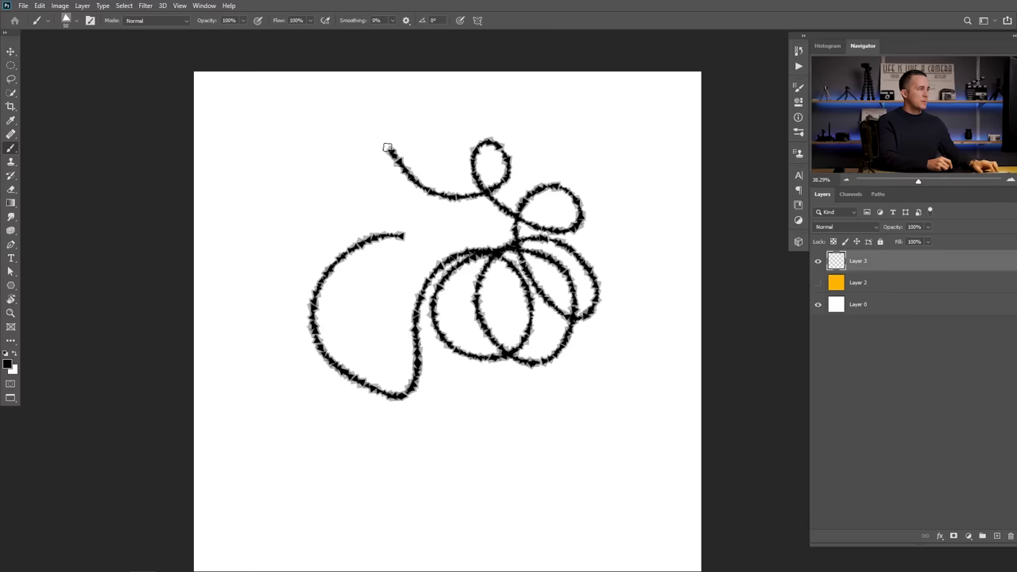
drag(335, 219, 413, 399)
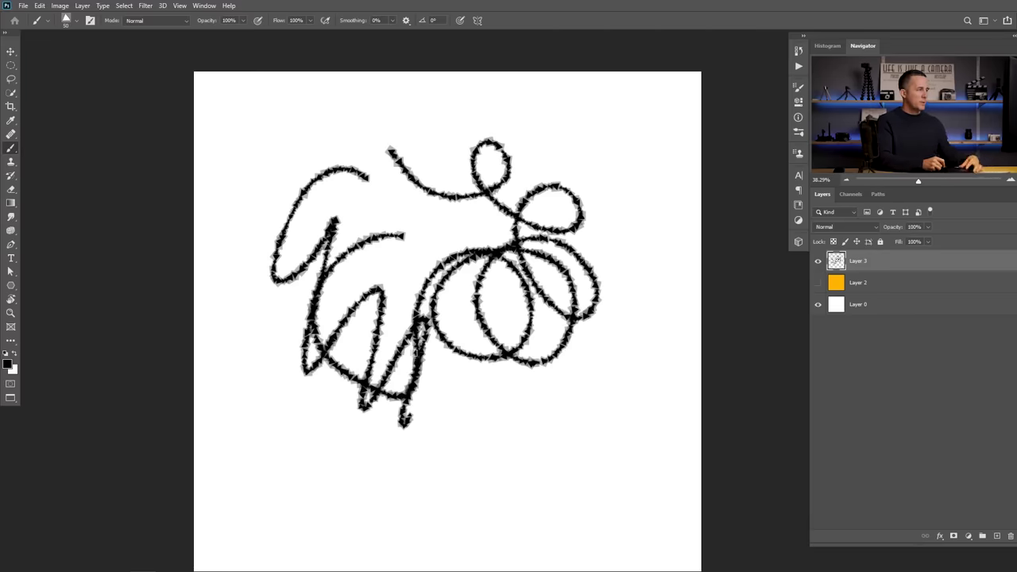
mouse_move(410, 279)
mouse_down()
mouse_move(545, 429)
mouse_move(304, 337)
mouse_move(489, 163)
mouse_move(364, 454)
mouse_move(445, 484)
mouse_up()
scroll(432, 338, up, 2)
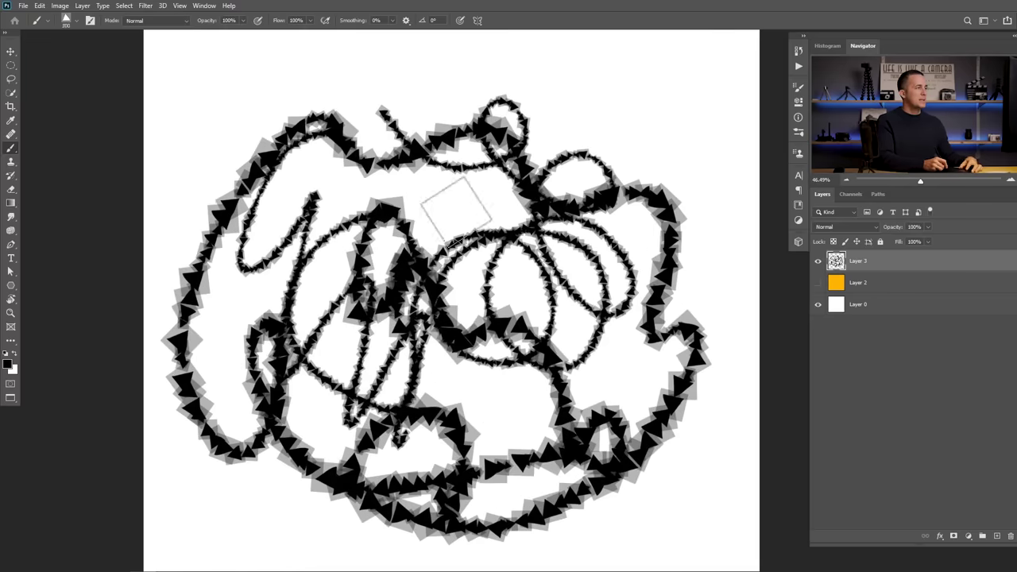
Stamp separate large triangles around the painted strokes on Layer 3 with the brush at 700 px.
click(434, 105)
click(670, 105)
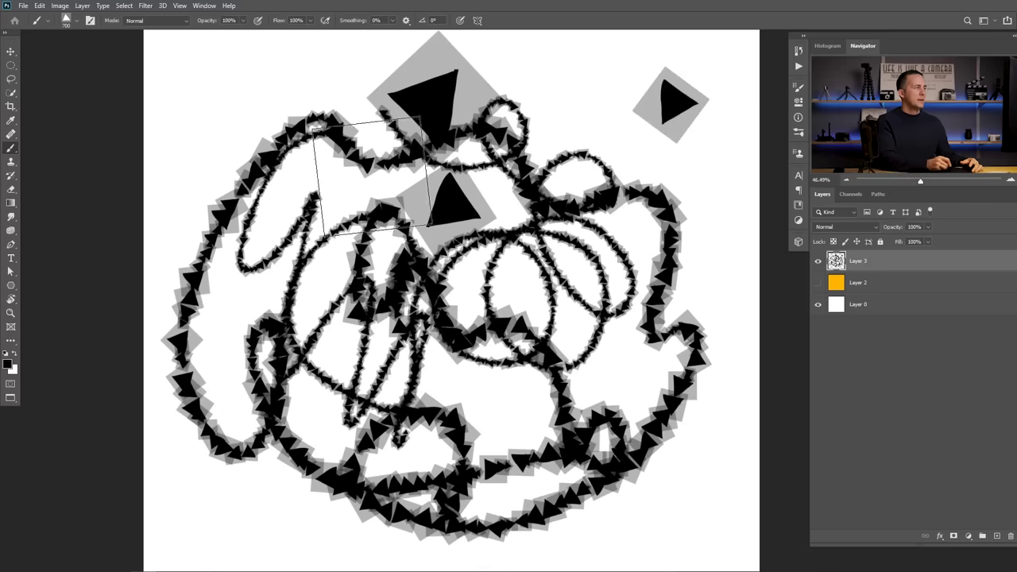
click(247, 116)
click(213, 340)
click(255, 437)
click(624, 439)
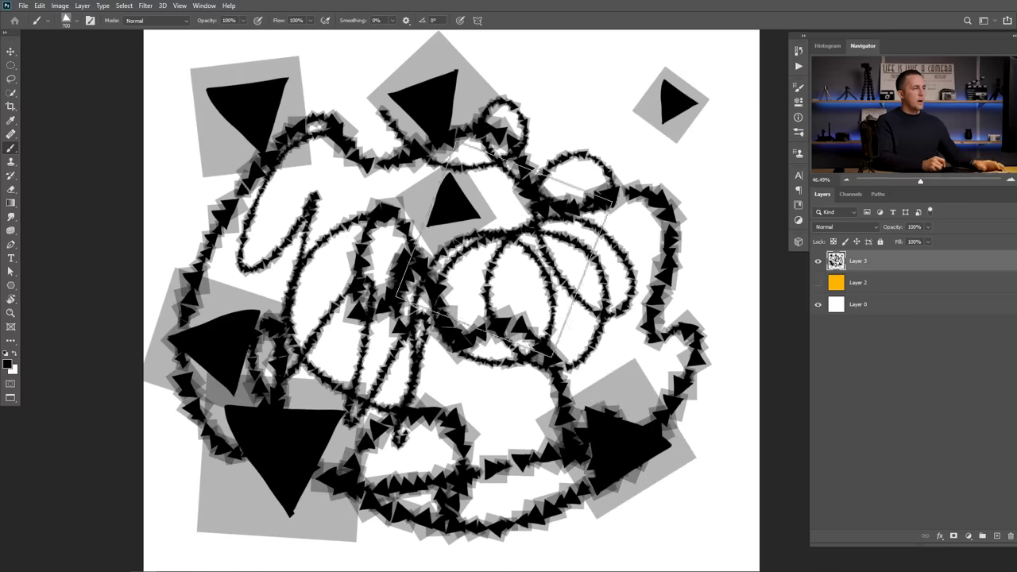